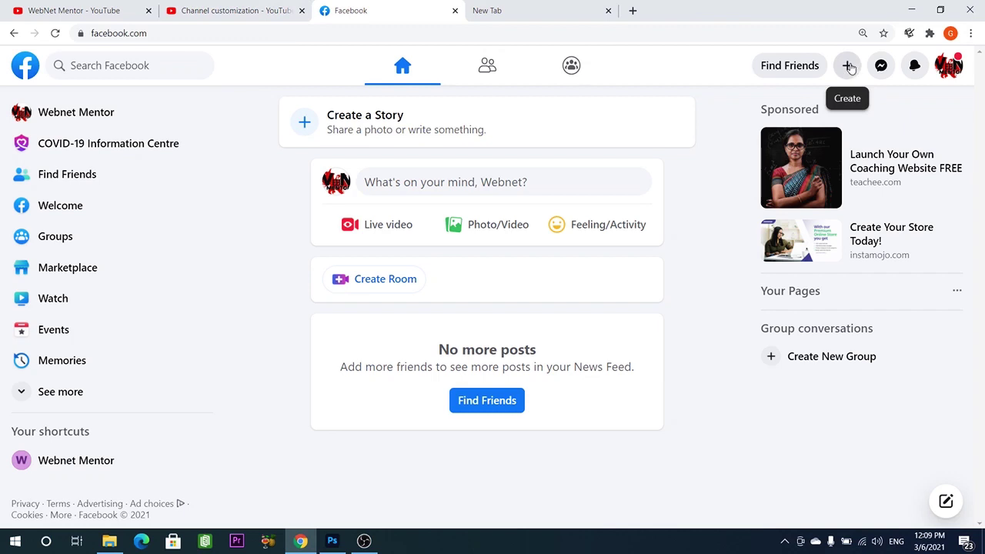
Step: Start creating a new Facebook Page and name it Webnetmentor
{"action": "left_click", "coordinate": [848, 66]}
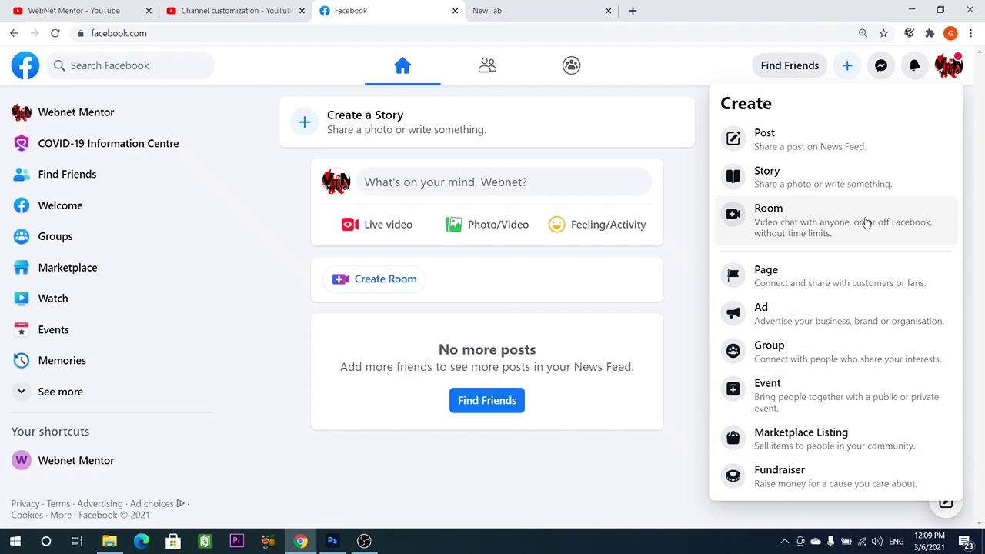
{"action": "left_click", "coordinate": [764, 276]}
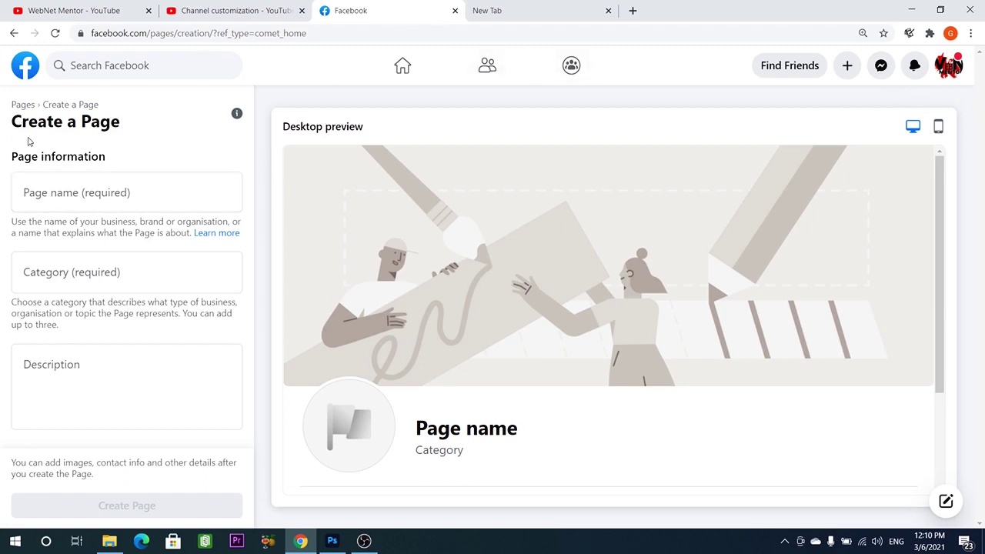
{"action": "left_click", "coordinate": [45, 192]}
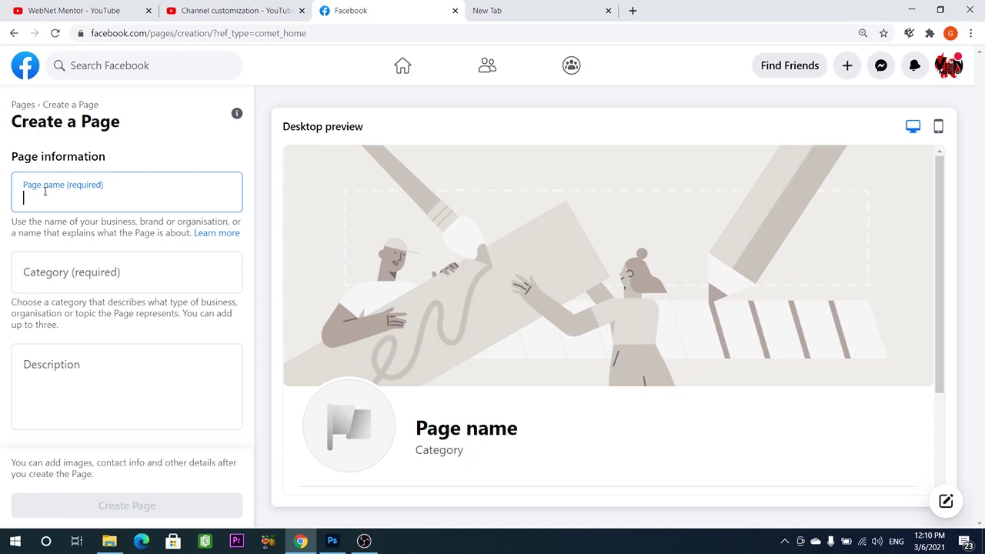
{"action": "type", "text": "We"}
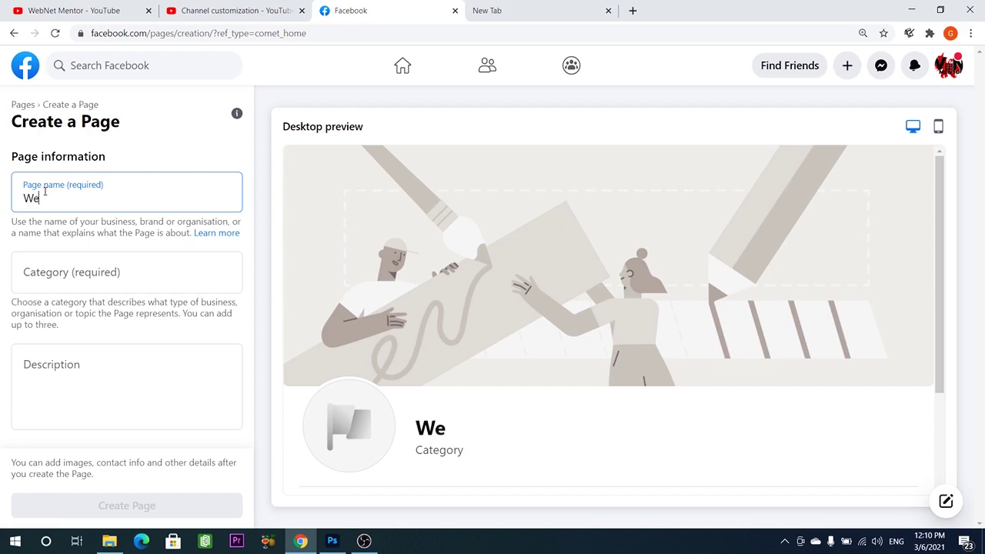
{"action": "type", "text": "bnet"}
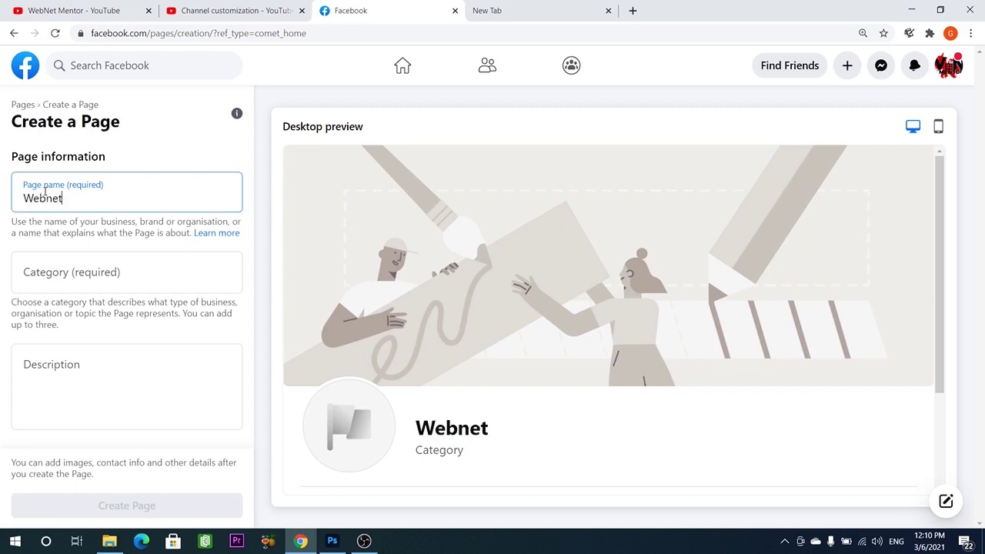
{"action": "type", "text": "mentro"}
{"action": "key", "text": "BackSpace"}
{"action": "key", "text": "BackSpace"}
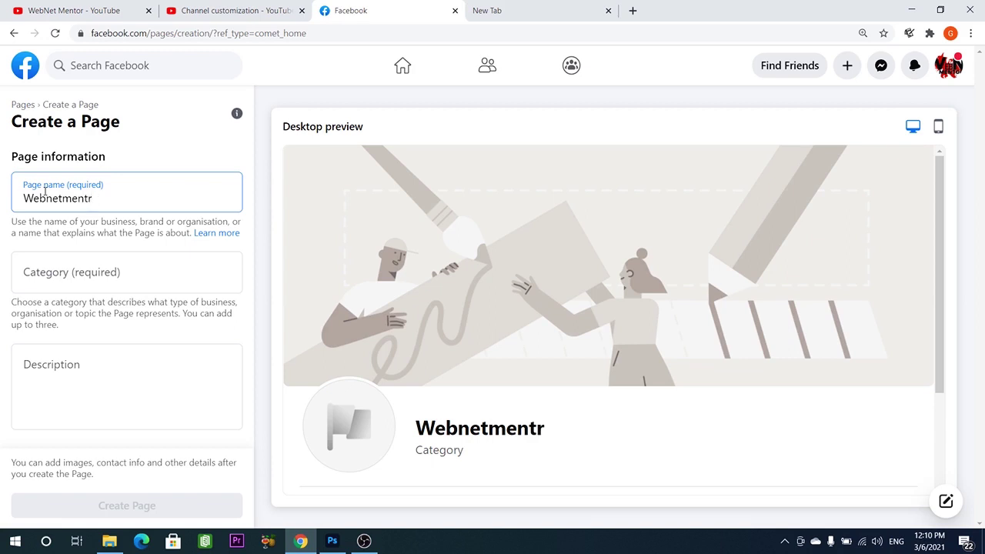
{"action": "type", "text": "or"}
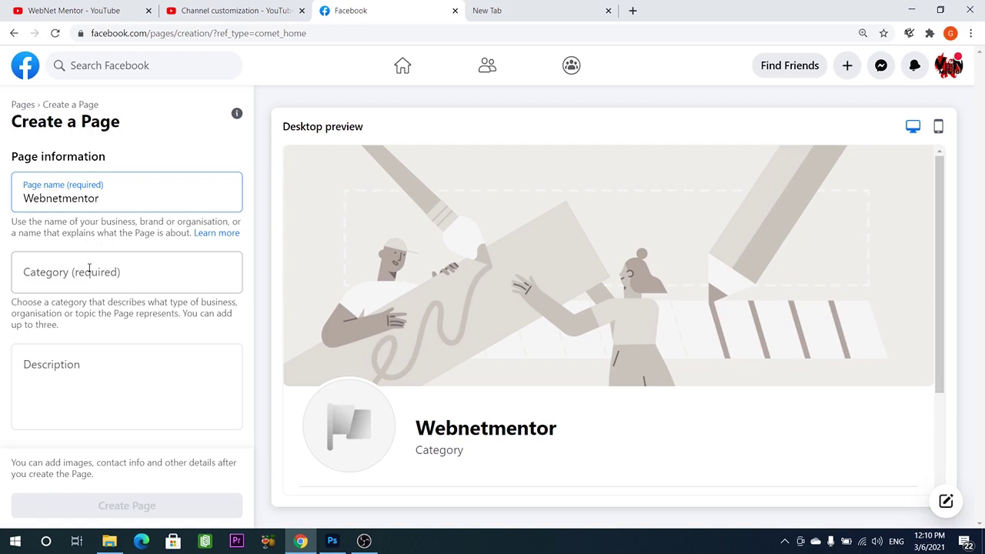
Step: Search the Page category suggestions for education
{"action": "left_click", "coordinate": [89, 269]}
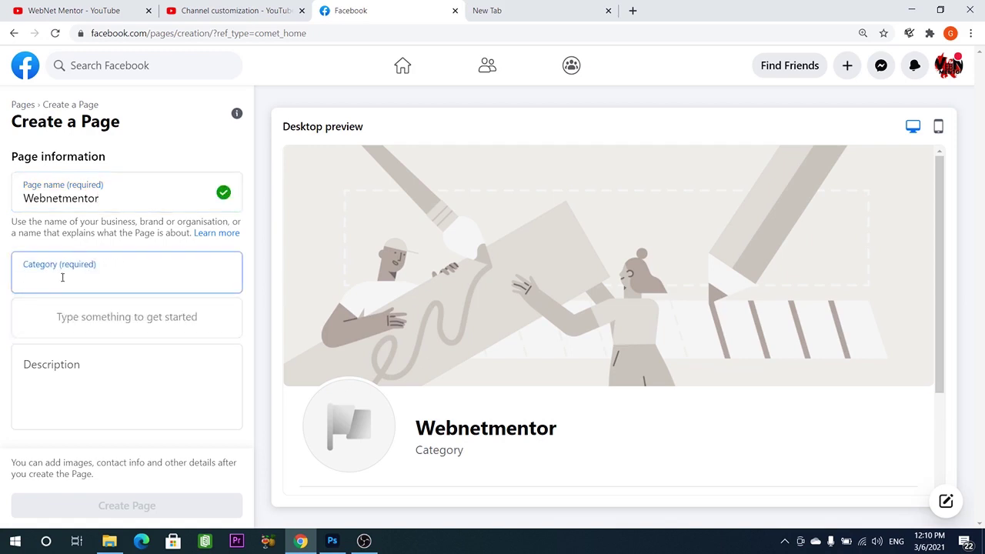
{"action": "left_click", "coordinate": [64, 269]}
{"action": "left_click", "coordinate": [64, 269]}
{"action": "type", "text": "education"}
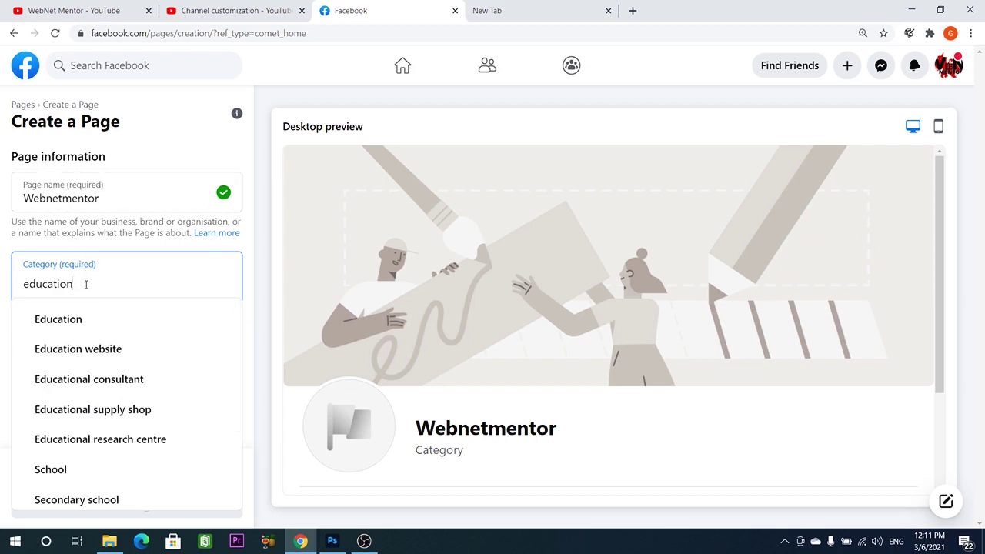
Step: Look through the Page category suggestions for business and for poli
{"action": "left_click_drag", "start_coordinate": [85, 286], "coordinate": [2, 287]}
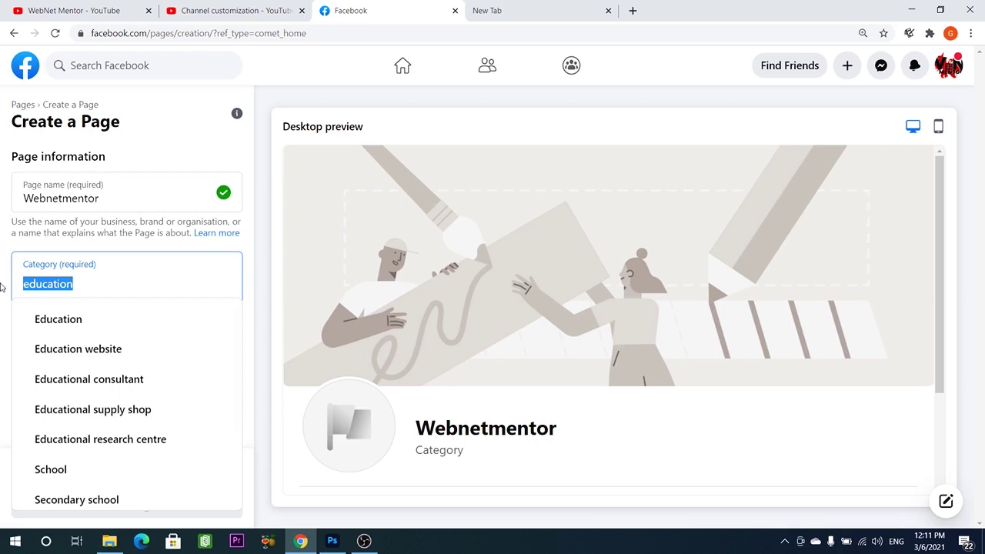
{"action": "type", "text": "bu"}
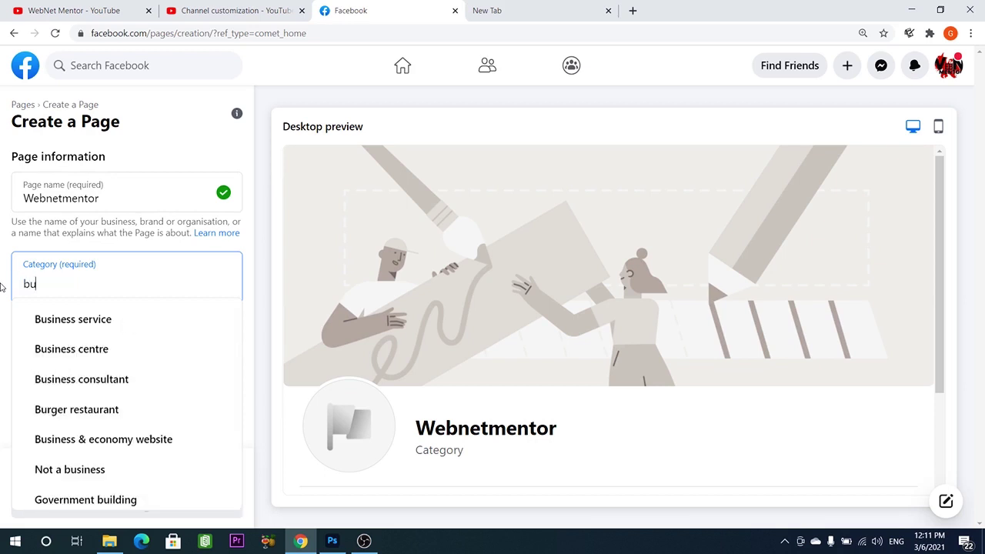
{"action": "type", "text": "sines"}
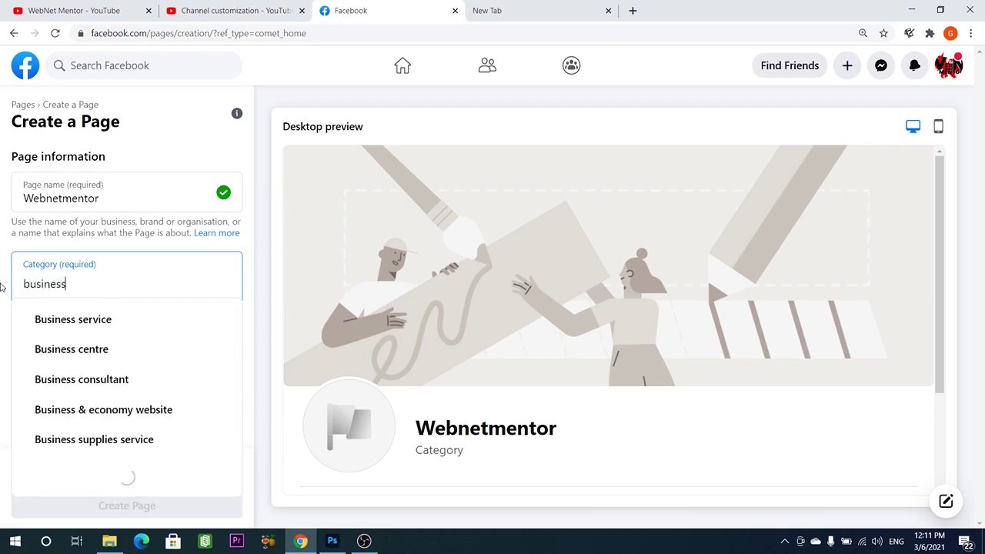
{"action": "type", "text": "s"}
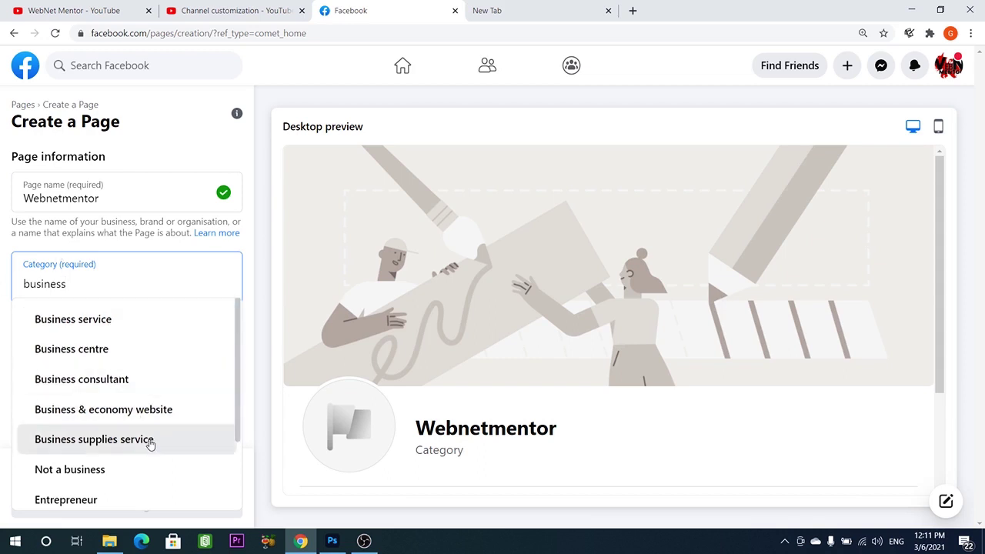
{"action": "scroll", "coordinate": [149, 456], "scroll_direction": "down", "scroll_amount": 2}
{"action": "scroll", "coordinate": [151, 458], "scroll_direction": "up", "scroll_amount": 1}
{"action": "scroll", "coordinate": [151, 458], "scroll_direction": "up", "scroll_amount": 1}
{"action": "scroll", "coordinate": [157, 440], "scroll_direction": "down", "scroll_amount": 3}
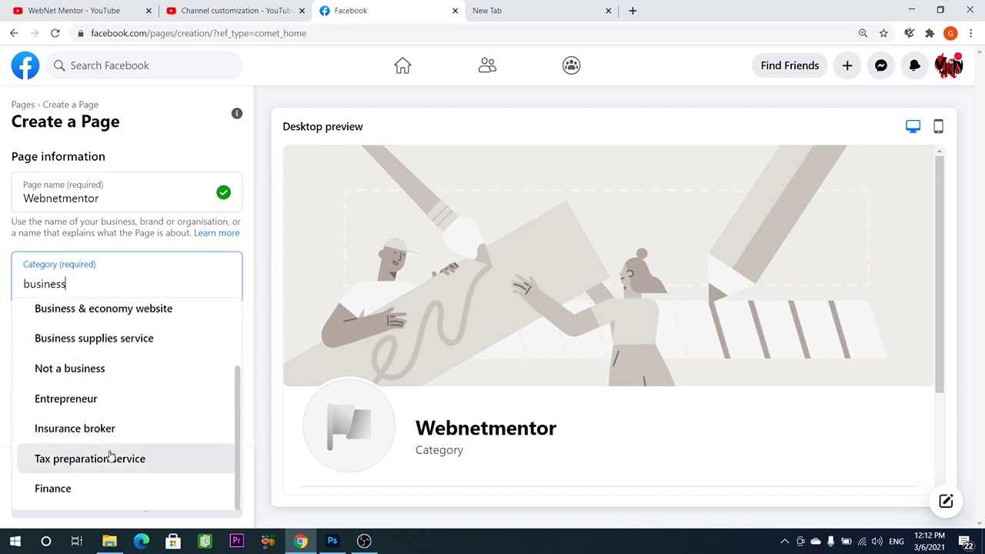
{"action": "scroll", "coordinate": [58, 497], "scroll_direction": "up", "scroll_amount": 4}
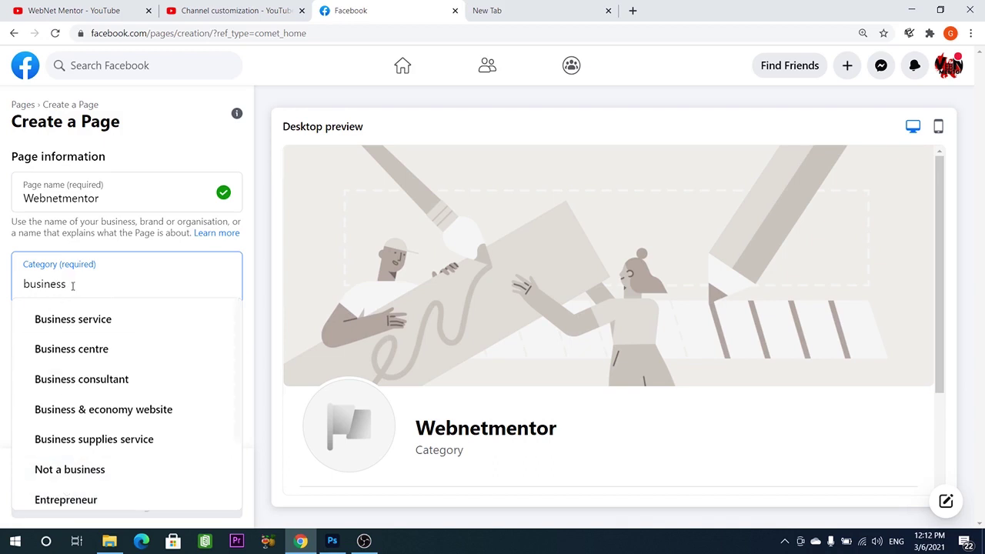
{"action": "left_click_drag", "start_coordinate": [70, 284], "coordinate": [2, 289]}
{"action": "type", "text": "poli"}
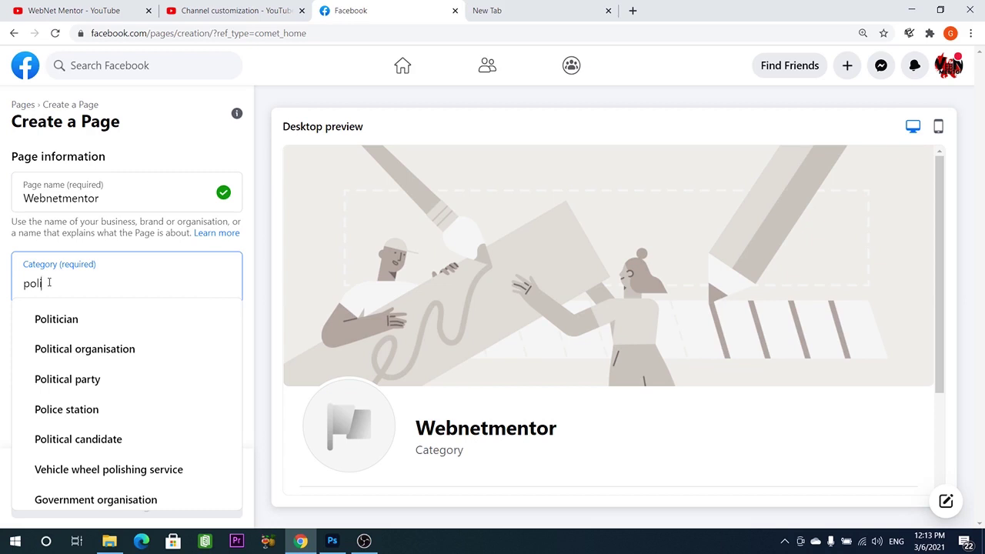
Step: Search the categories for edu and set the Page's category to Education
{"action": "double_click", "coordinate": [32, 284]}
{"action": "type", "text": "edu"}
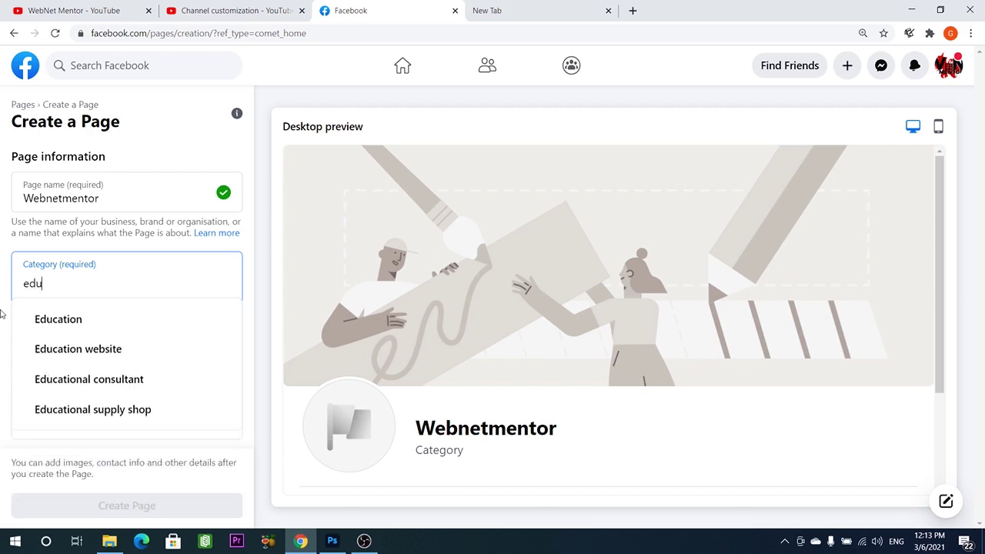
{"action": "left_click", "coordinate": [82, 318]}
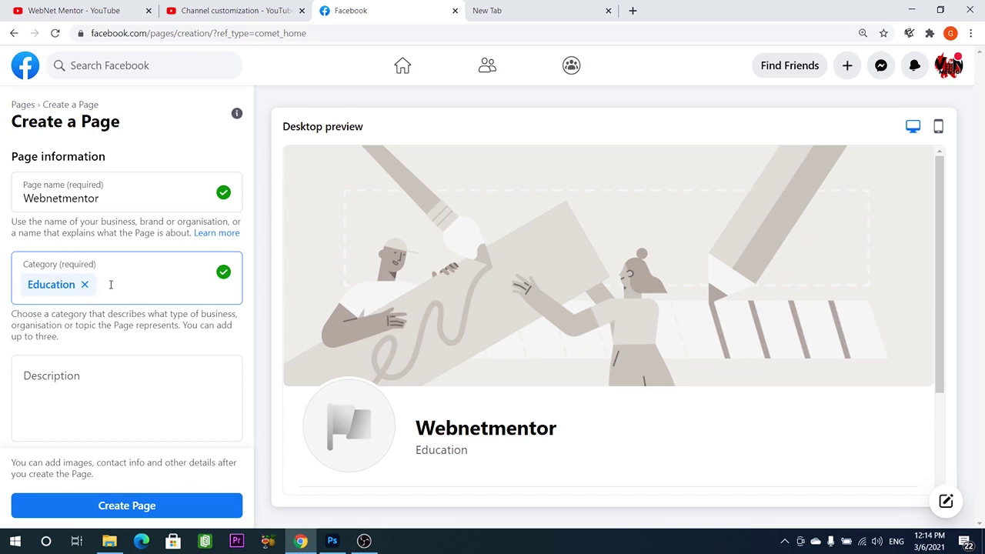
Step: Try a second category search for digital marketing, and shorten the search to digital
{"action": "type", "text": "digital"}
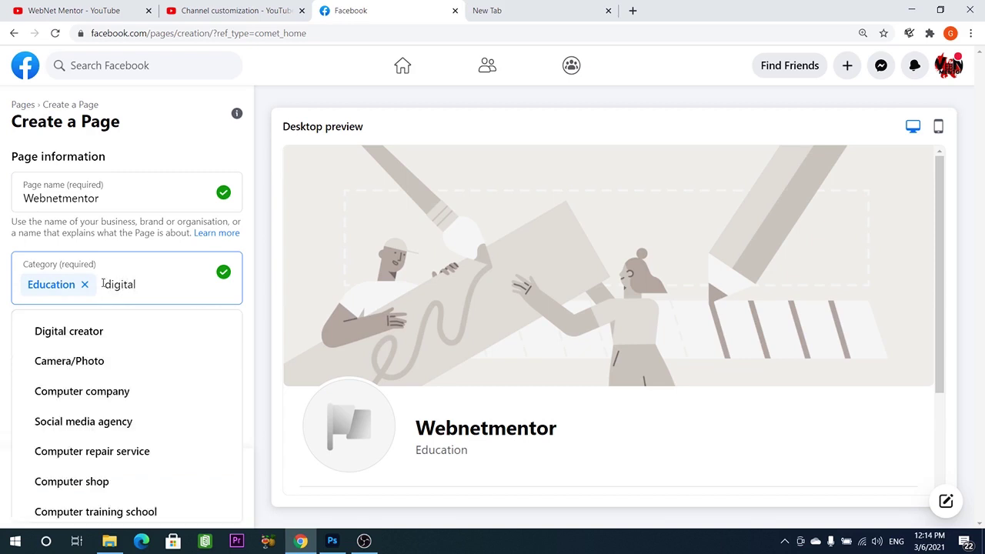
{"action": "type", "text": " marketing"}
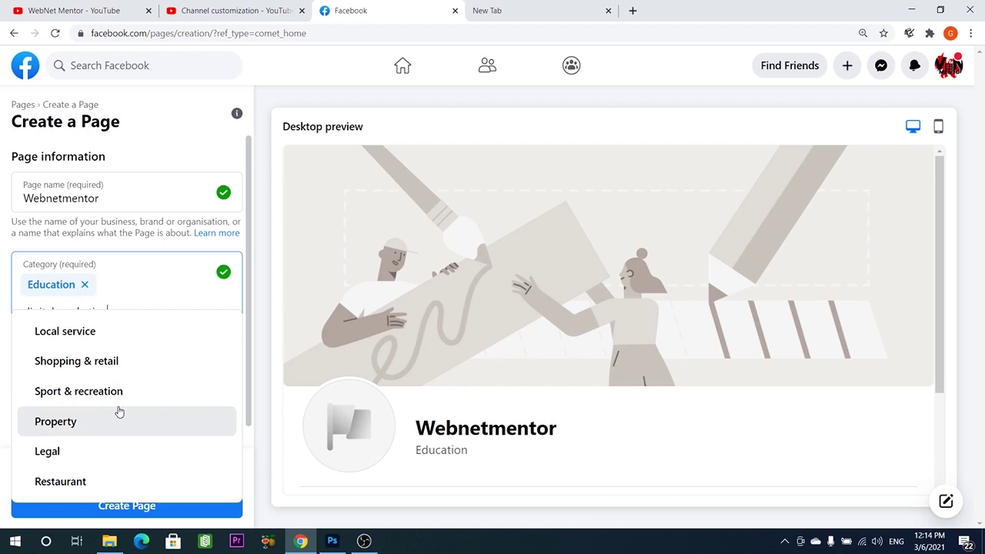
{"action": "key", "text": "BackSpace"}
{"action": "key", "text": "BackSpace"}
{"action": "key", "text": "BackSpace"}
{"action": "key", "text": "BackSpace"}
{"action": "key", "text": "BackSpace"}
{"action": "key", "text": "BackSpace"}
{"action": "key", "text": "BackSpace"}
{"action": "key", "text": "BackSpace"}
{"action": "key", "text": "BackSpace"}
{"action": "key", "text": "BackSpace"}
{"action": "key", "text": "BackSpace"}
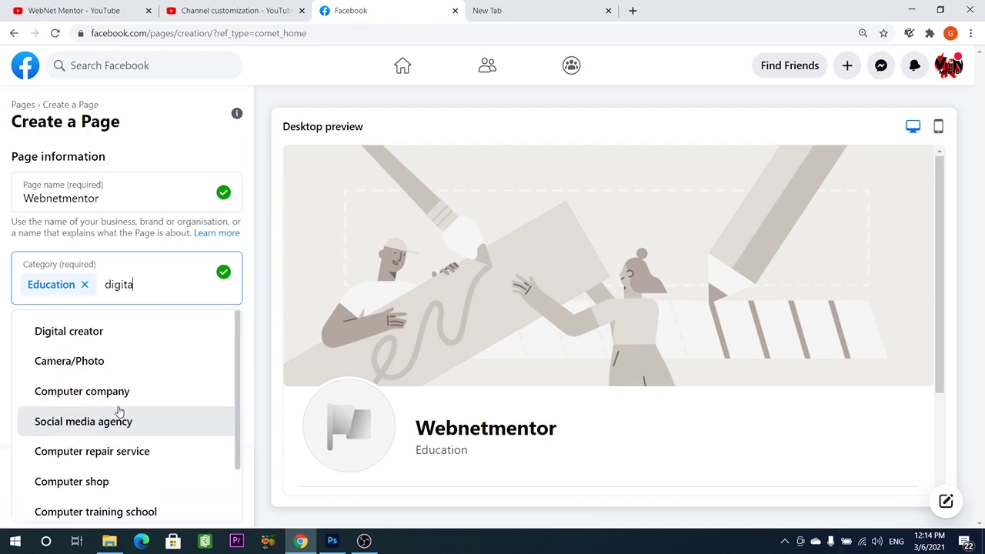
{"action": "type", "text": "l"}
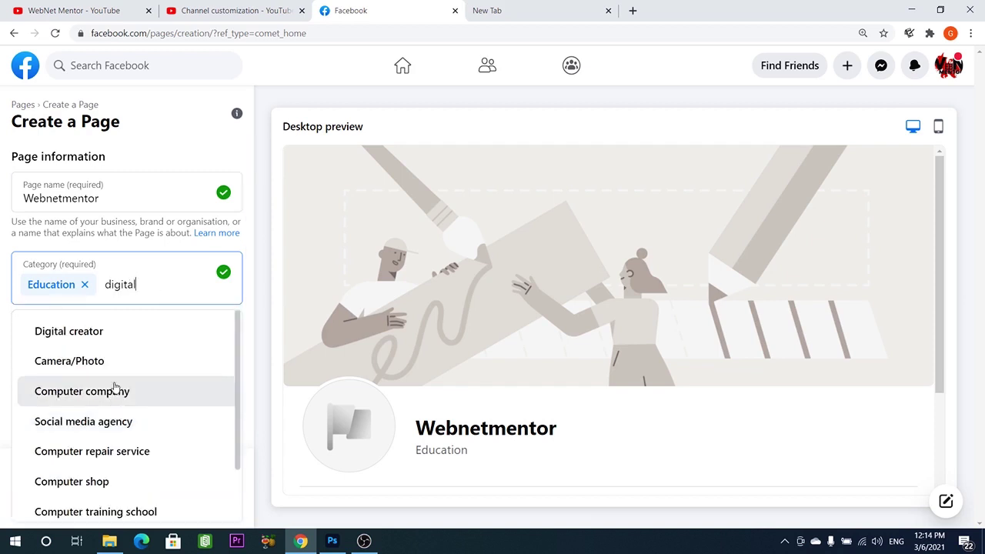
Step: Review the suggestions for digital and add Digital creator as the Page's second category
{"action": "scroll", "coordinate": [157, 419], "scroll_direction": "down", "scroll_amount": 1}
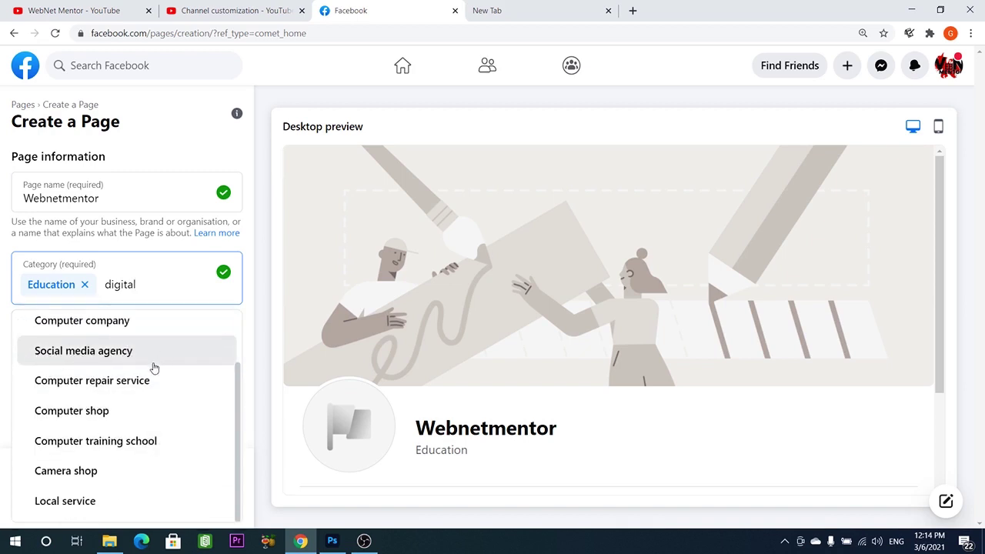
{"action": "scroll", "coordinate": [111, 385], "scroll_direction": "up", "scroll_amount": 1}
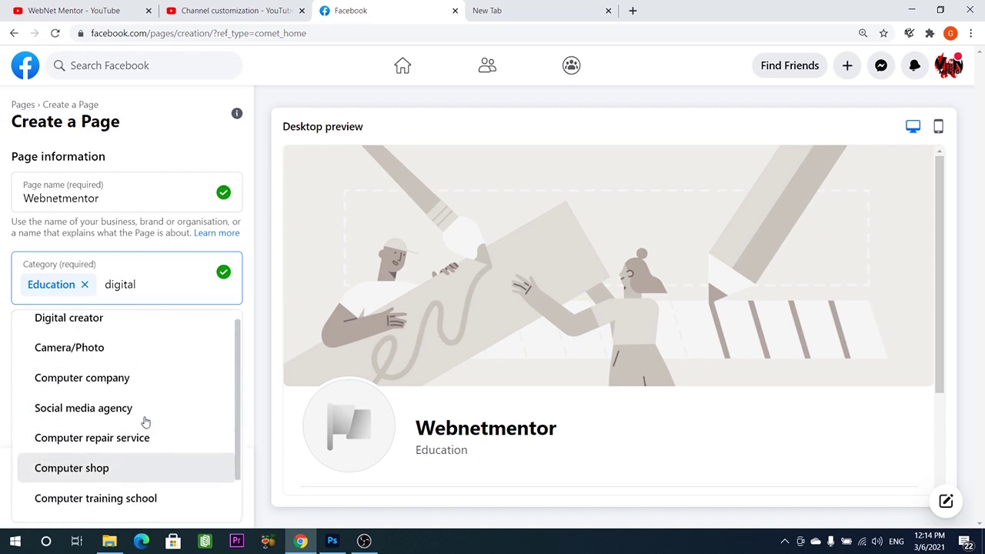
{"action": "scroll", "coordinate": [131, 419], "scroll_direction": "down", "scroll_amount": 1}
{"action": "scroll", "coordinate": [128, 432], "scroll_direction": "down", "scroll_amount": 1}
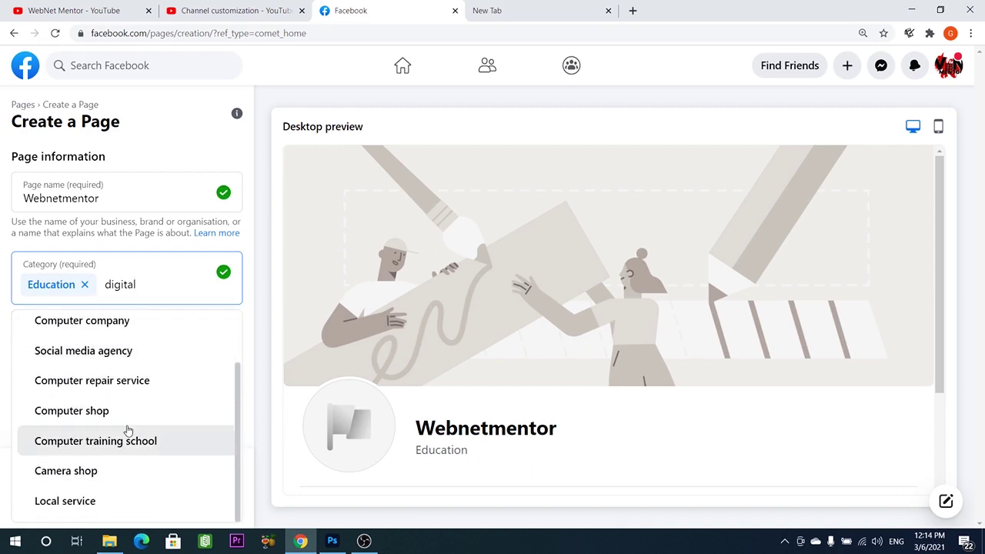
{"action": "scroll", "coordinate": [128, 432], "scroll_direction": "up", "scroll_amount": 1}
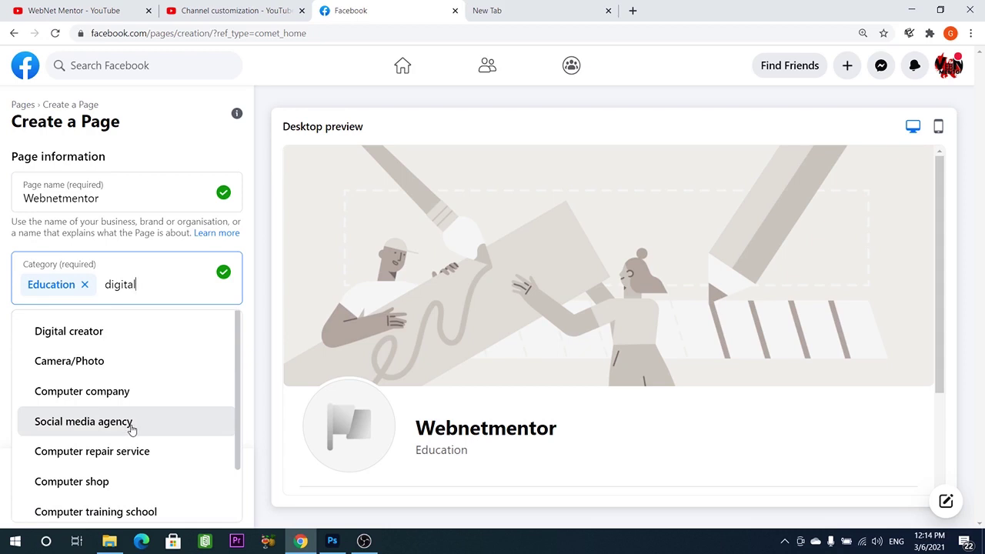
{"action": "left_click", "coordinate": [70, 332]}
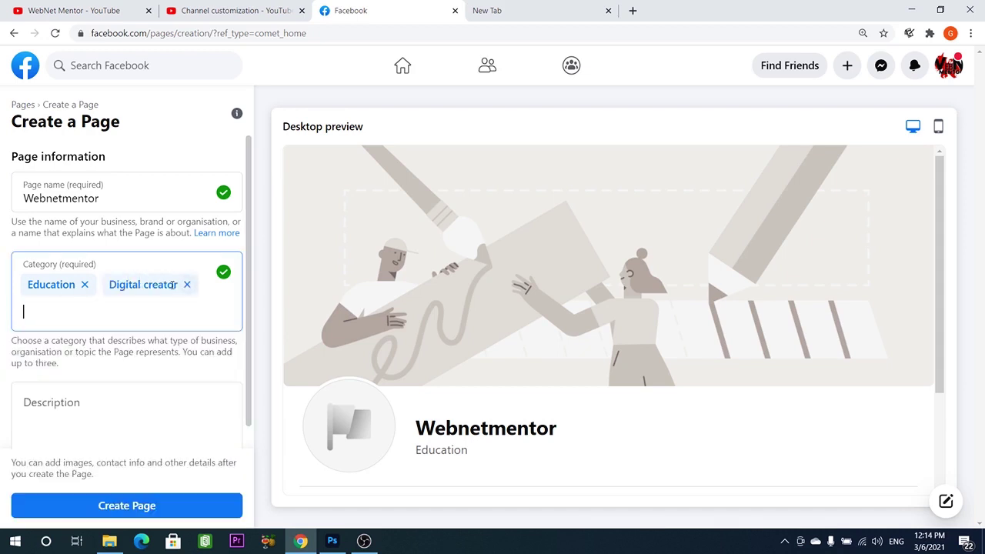
{"action": "scroll", "coordinate": [38, 392], "scroll_direction": "down", "scroll_amount": 1}
{"action": "left_click", "coordinate": [68, 379]}
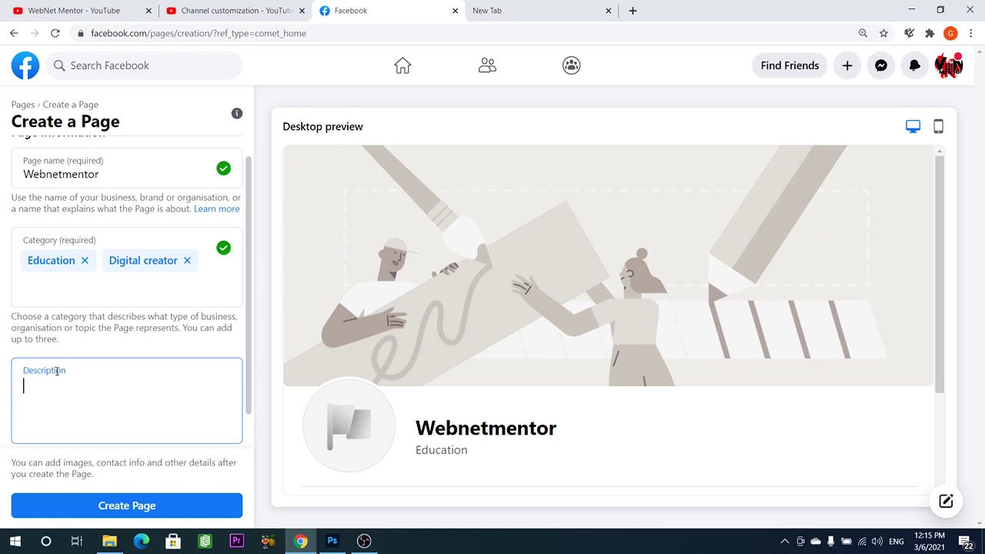
{"action": "type", "text": "syxfksfkh"}
{"action": "key", "text": "BackSpace"}
{"action": "key", "text": "BackSpace"}
{"action": "key", "text": "BackSpace"}
{"action": "key", "text": "BackSpace"}
{"action": "key", "text": "BackSpace"}
{"action": "key", "text": "BackSpace"}
{"action": "key", "text": "BackSpace"}
{"action": "key", "text": "BackSpace"}
{"action": "key", "text": "BackSpace"}
{"action": "type", "text": "Web"}
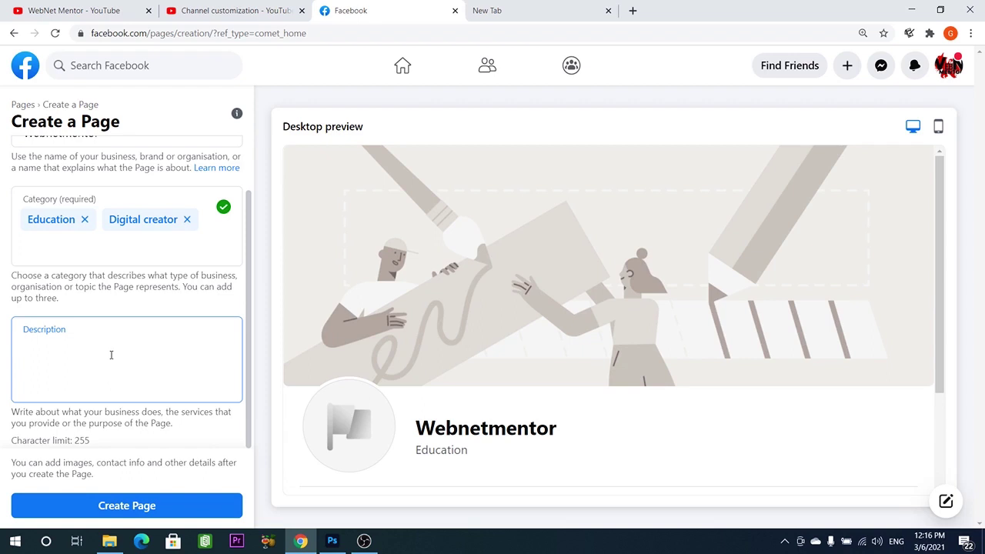
Step: Enter dhfljhf;e as the Page description and create the Page
{"action": "type", "text": "dhfljhf,e"}
{"action": "scroll", "coordinate": [100, 450], "scroll_direction": "up", "scroll_amount": 2}
{"action": "scroll", "coordinate": [123, 453], "scroll_direction": "down", "scroll_amount": 2}
{"action": "left_click", "coordinate": [103, 508]}
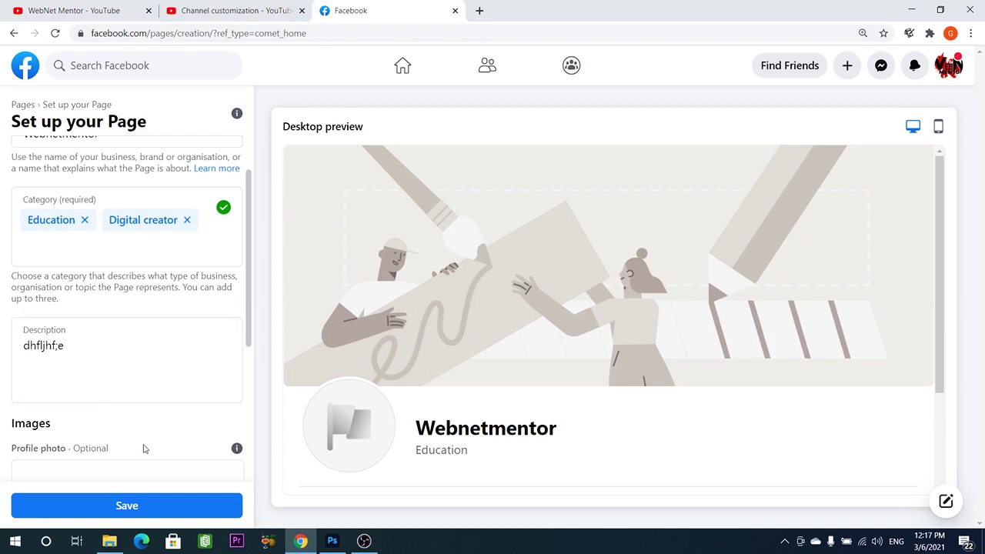
Step: Add the Cover image from the FACEBOOK folder inside WEBNET MENTOR as the cover photo and reposition it to show its lower part
{"action": "scroll", "coordinate": [143, 449], "scroll_direction": "down", "scroll_amount": 3}
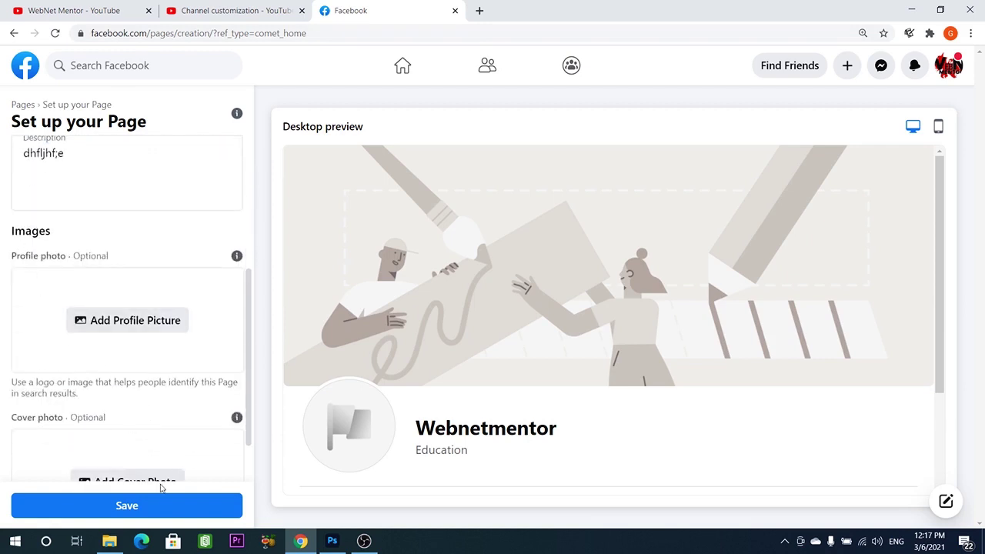
{"action": "scroll", "coordinate": [134, 337], "scroll_direction": "up", "scroll_amount": 1}
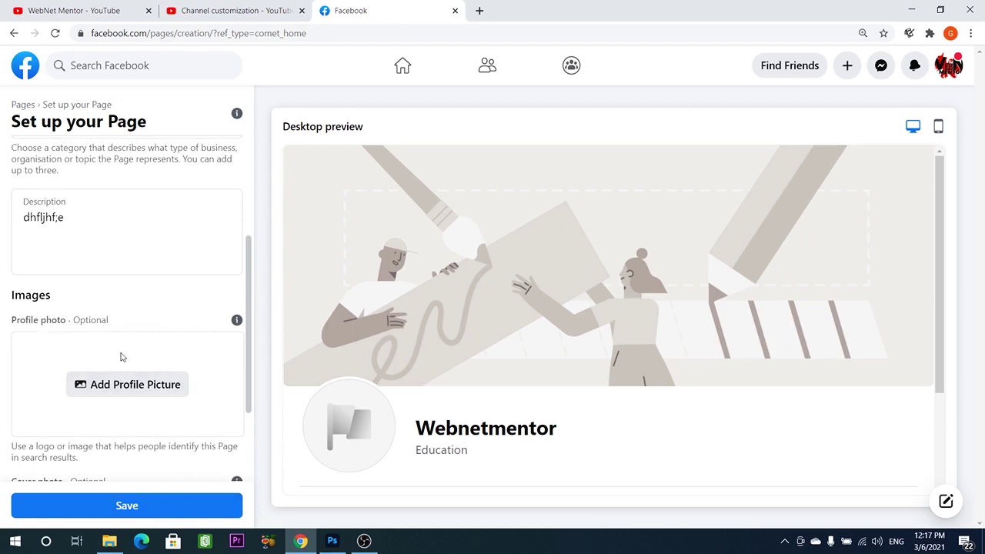
{"action": "scroll", "coordinate": [120, 357], "scroll_direction": "down", "scroll_amount": 2}
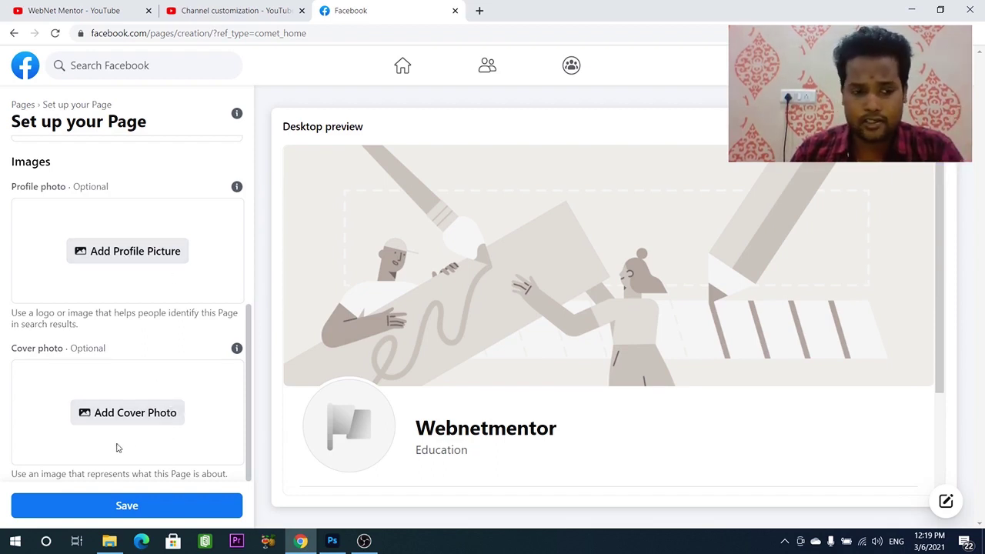
{"action": "left_click", "coordinate": [110, 415]}
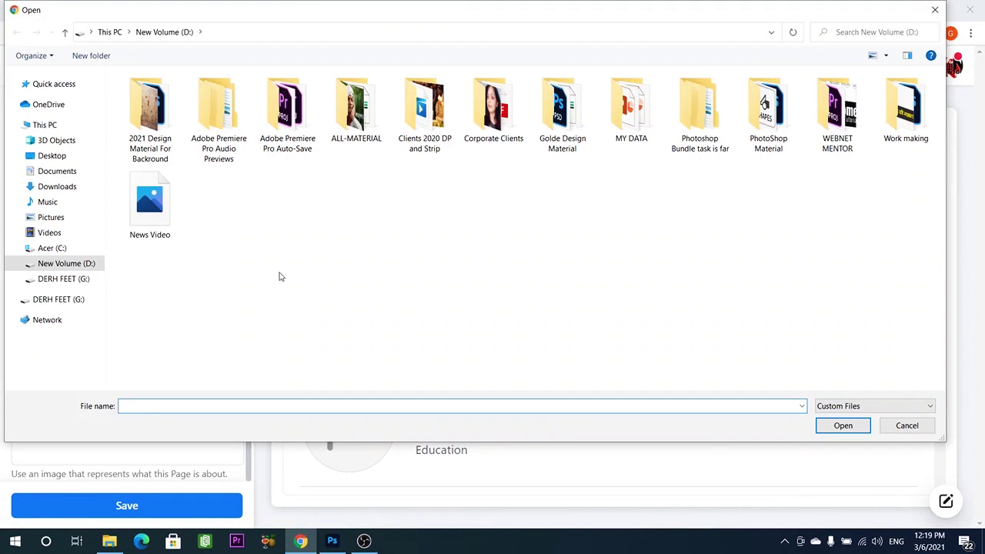
{"action": "double_click", "coordinate": [843, 110]}
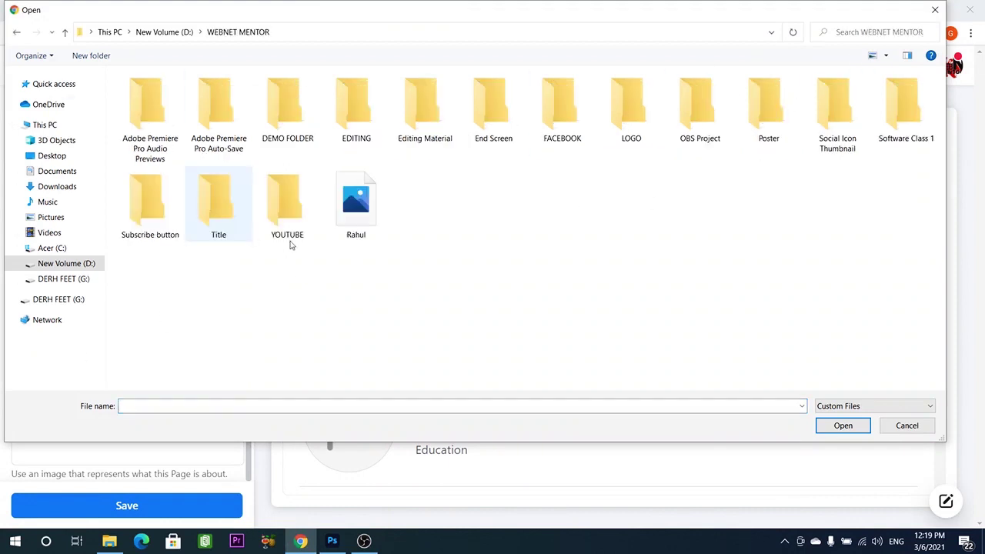
{"action": "double_click", "coordinate": [562, 108]}
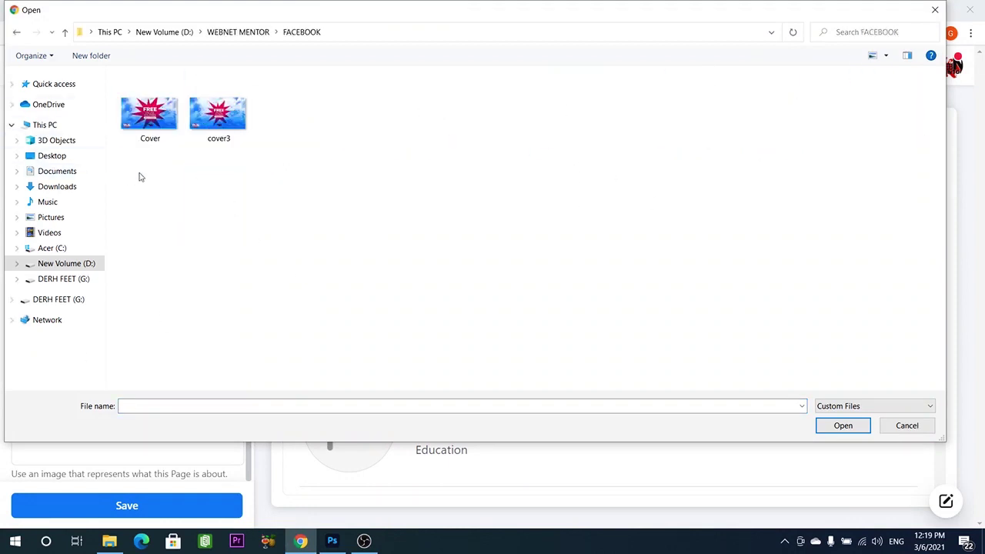
{"action": "left_click", "coordinate": [150, 114]}
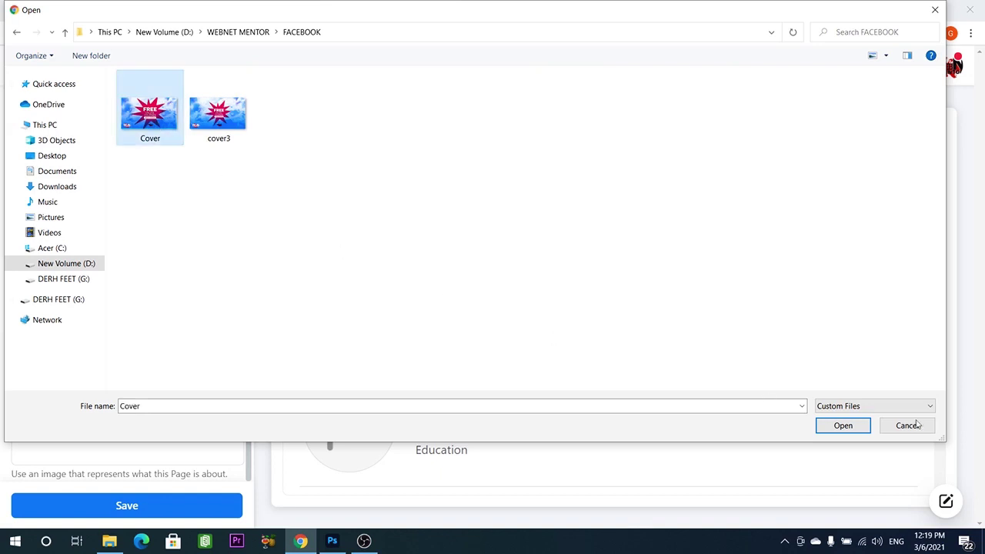
{"action": "left_click", "coordinate": [843, 426]}
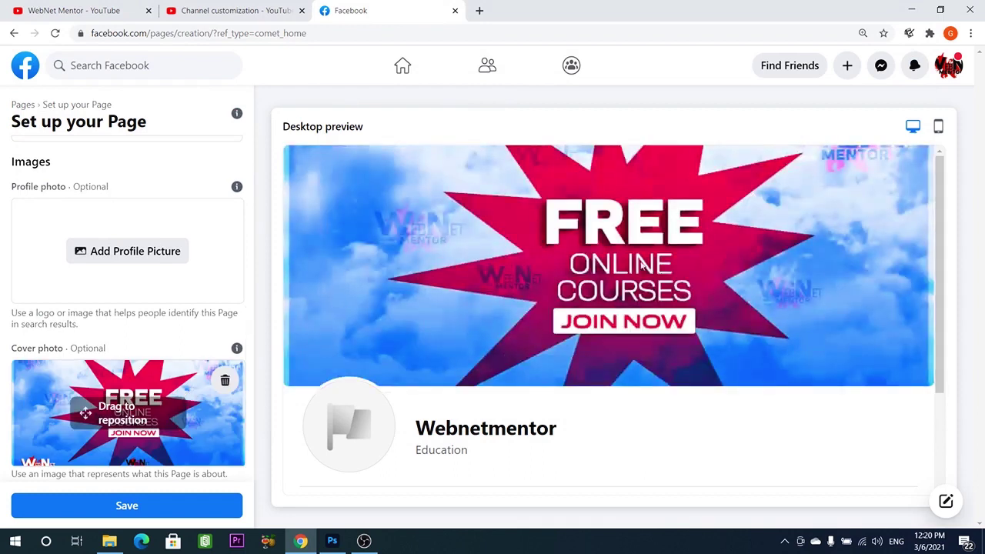
{"action": "left_click_drag", "start_coordinate": [135, 405], "coordinate": [143, 435]}
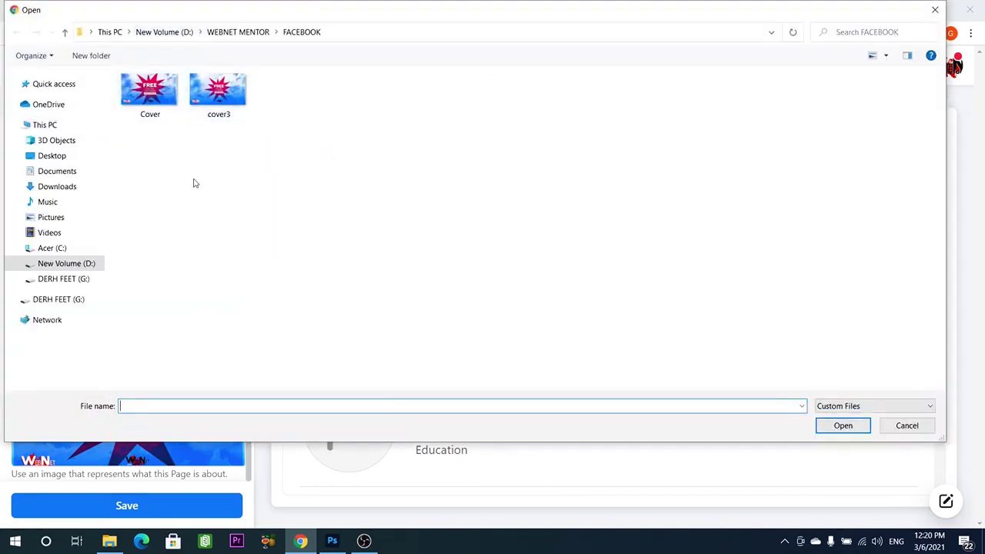
{"action": "left_click", "coordinate": [218, 92]}
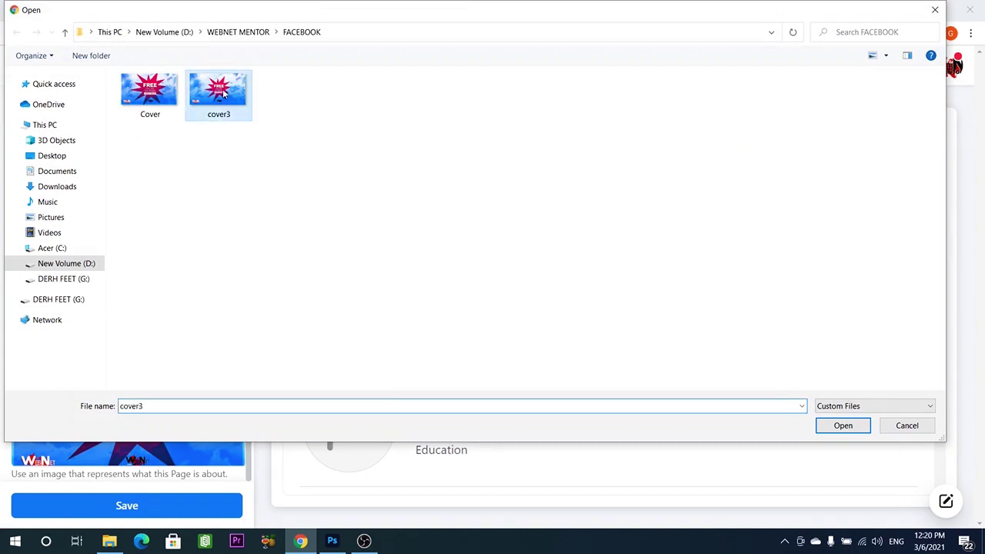
{"action": "left_click", "coordinate": [842, 428]}
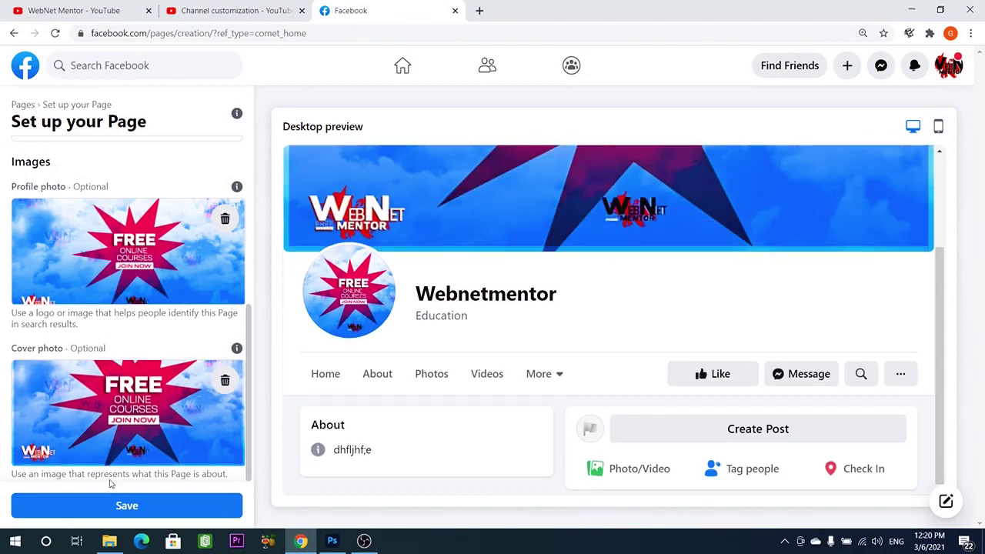
{"action": "left_click", "coordinate": [127, 506]}
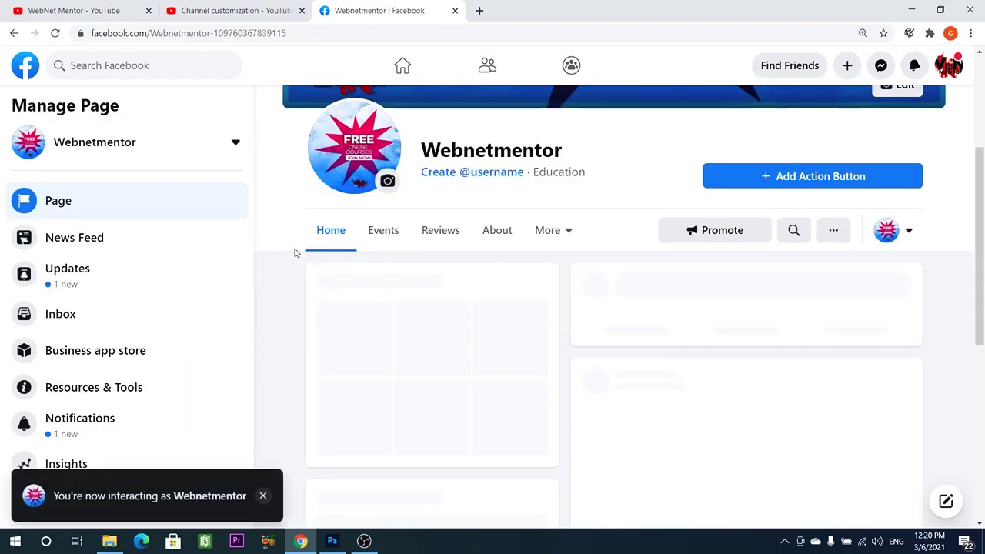
Step: Examine the new Page's web address, highlighting the numeric ID at its end, and locate the option to create a username
{"action": "scroll", "coordinate": [627, 190], "scroll_direction": "up", "scroll_amount": 3}
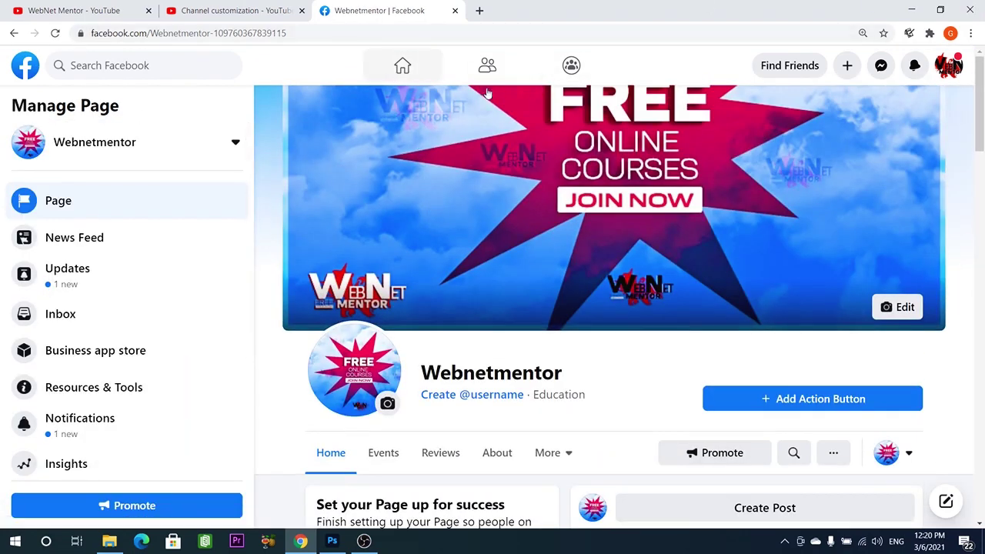
{"action": "left_click", "coordinate": [296, 32]}
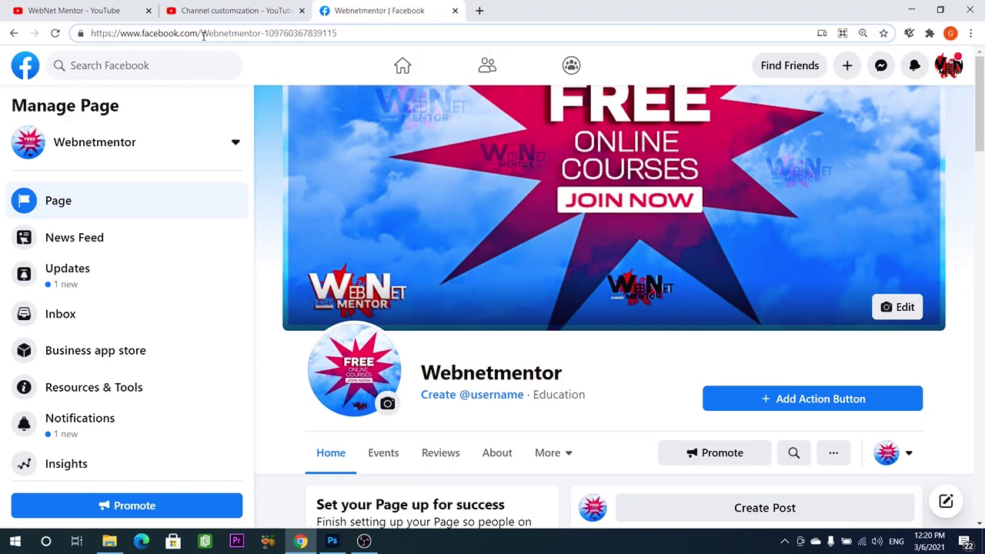
{"action": "left_click_drag", "start_coordinate": [267, 34], "coordinate": [351, 34]}
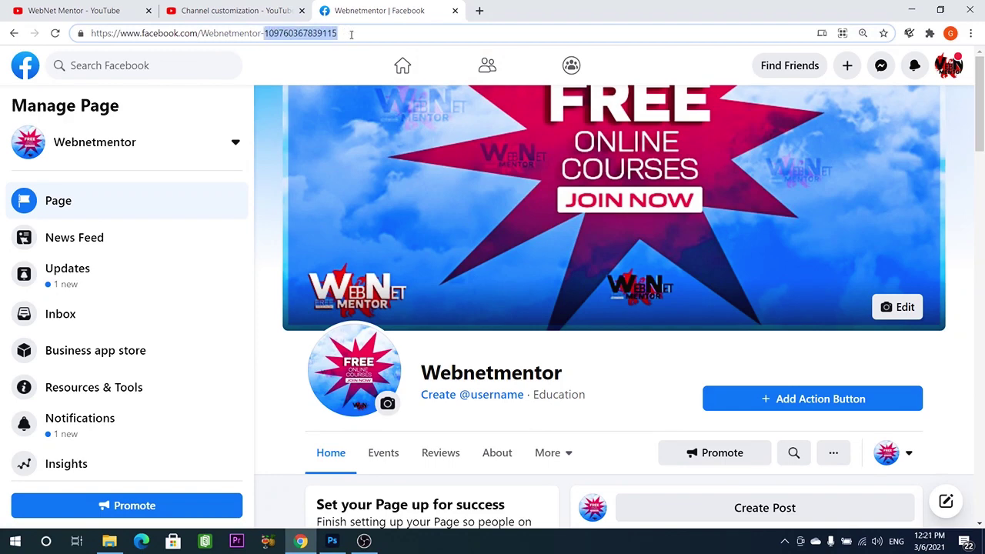
{"action": "left_click", "coordinate": [287, 34]}
{"action": "mouse_move", "coordinate": [266, 34]}
{"action": "left_mouse_down"}
{"action": "mouse_move", "coordinate": [345, 34]}
{"action": "mouse_move", "coordinate": [270, 34]}
{"action": "left_mouse_up"}
{"action": "left_click", "coordinate": [306, 35]}
{"action": "left_click_drag", "start_coordinate": [337, 34], "coordinate": [264, 33]}
{"action": "left_click_drag", "start_coordinate": [264, 35], "coordinate": [269, 34]}
{"action": "left_click", "coordinate": [272, 33]}
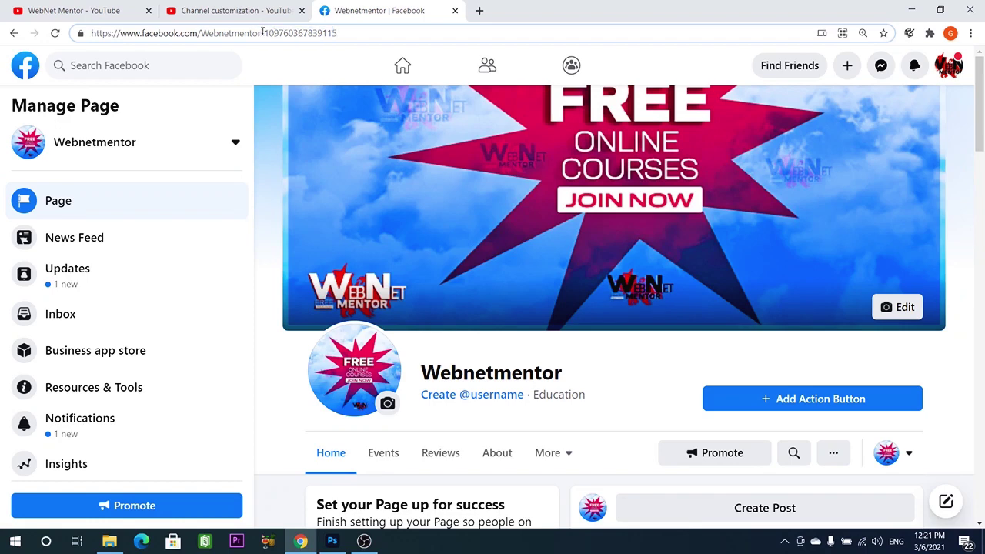
{"action": "left_click_drag", "start_coordinate": [263, 33], "coordinate": [343, 32]}
{"action": "scroll", "coordinate": [303, 199], "scroll_direction": "down", "scroll_amount": 3}
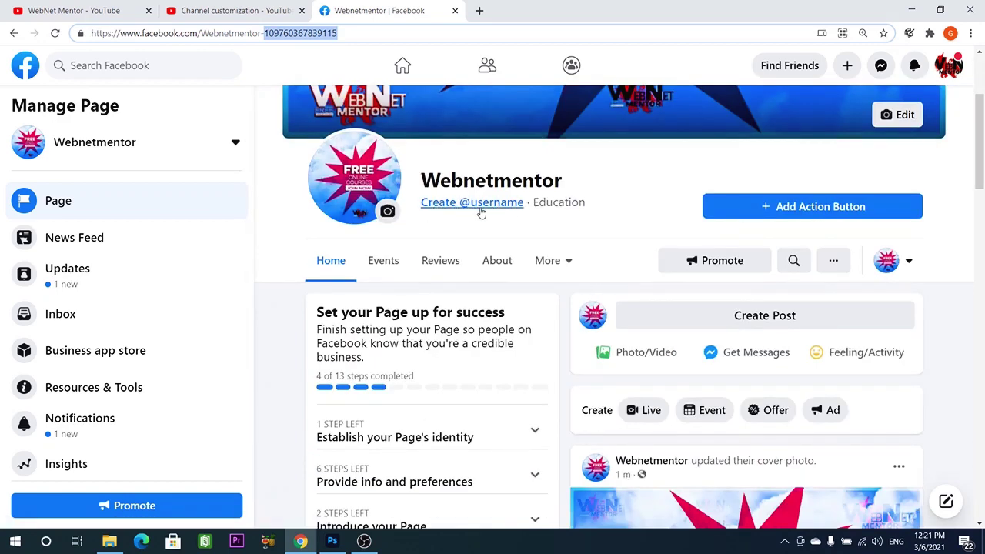
{"action": "left_click", "coordinate": [265, 33]}
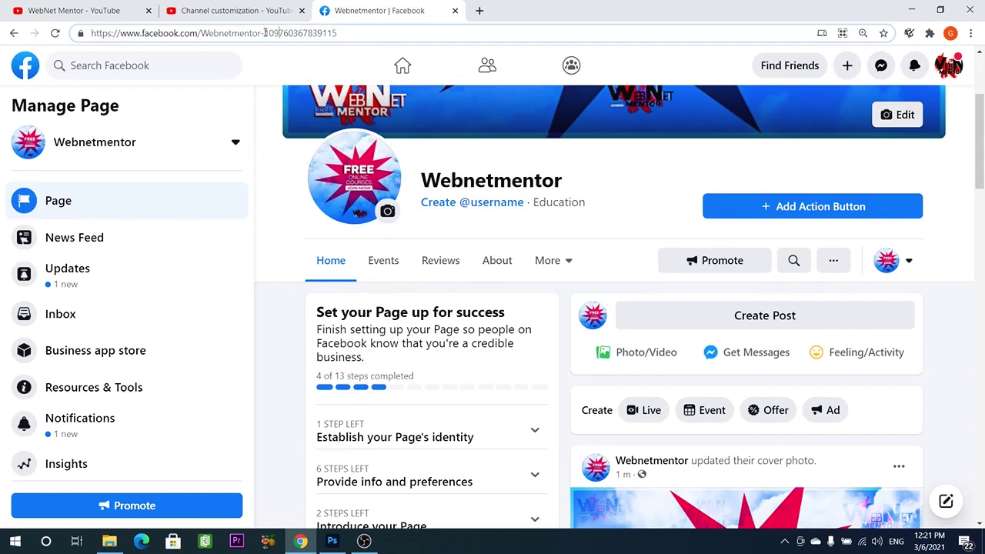
Step: Try replacing the numeric ending of the Page's web address with Official after Webnetmentor
{"action": "left_click_drag", "start_coordinate": [262, 33], "coordinate": [380, 34]}
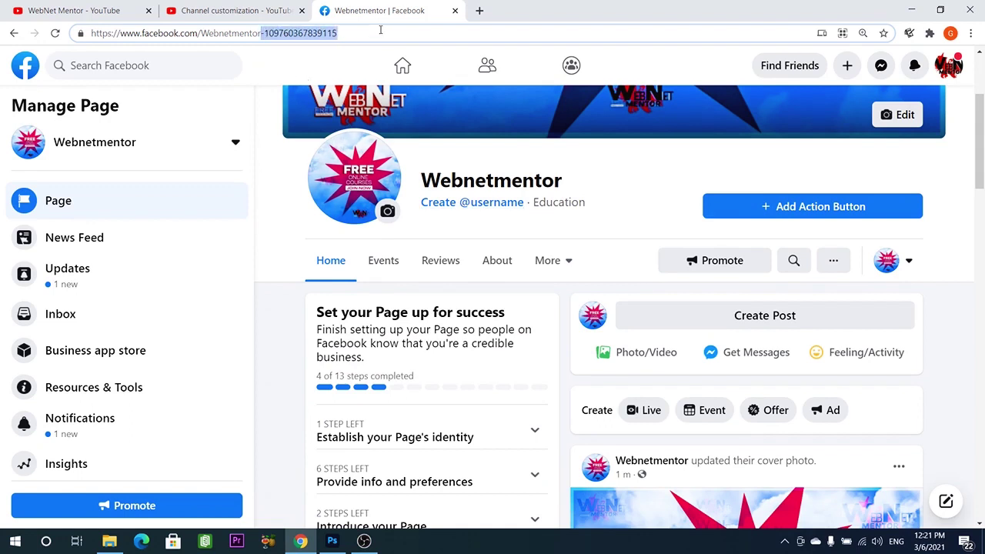
{"action": "key", "text": "BackSpace"}
{"action": "key", "text": "BackSpace"}
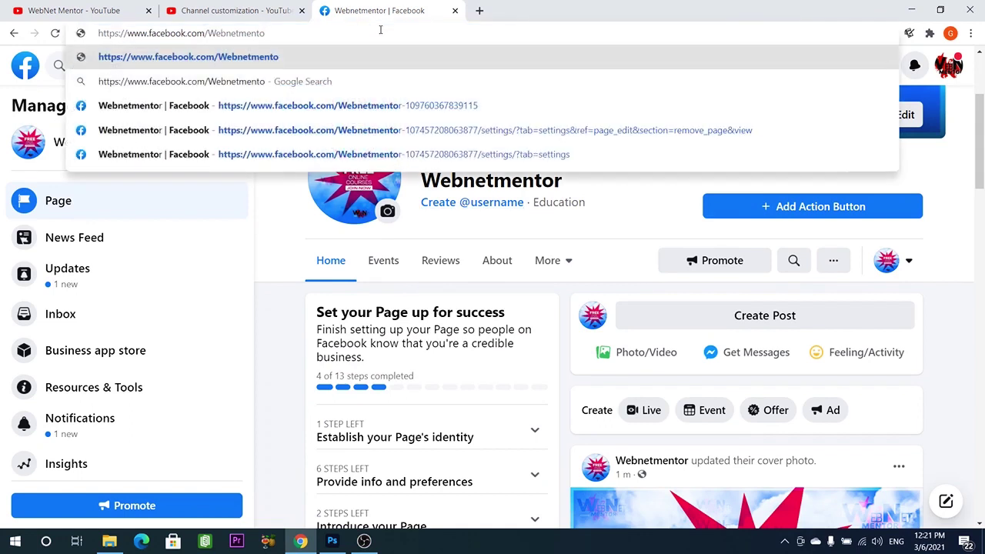
{"action": "type", "text": "r"}
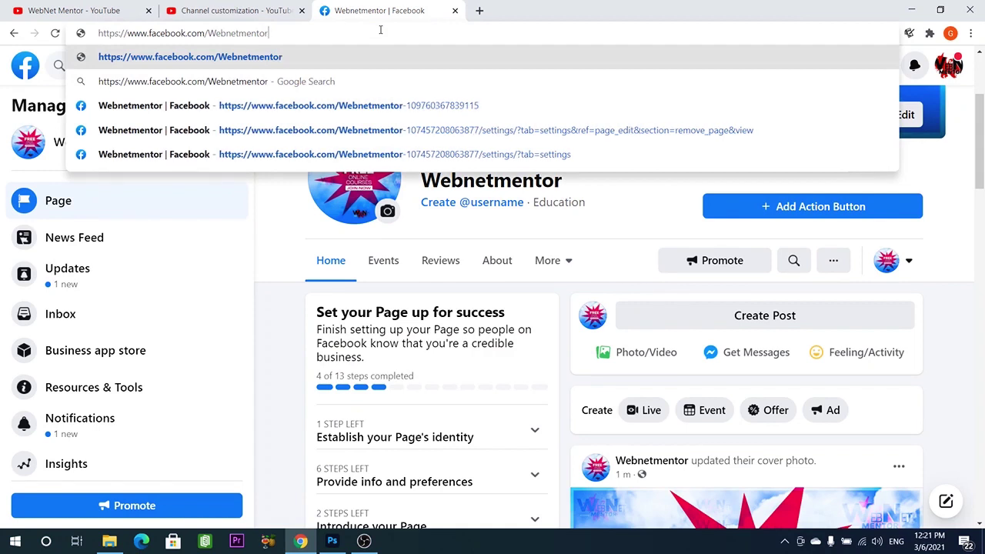
{"action": "type", "text": "Official"}
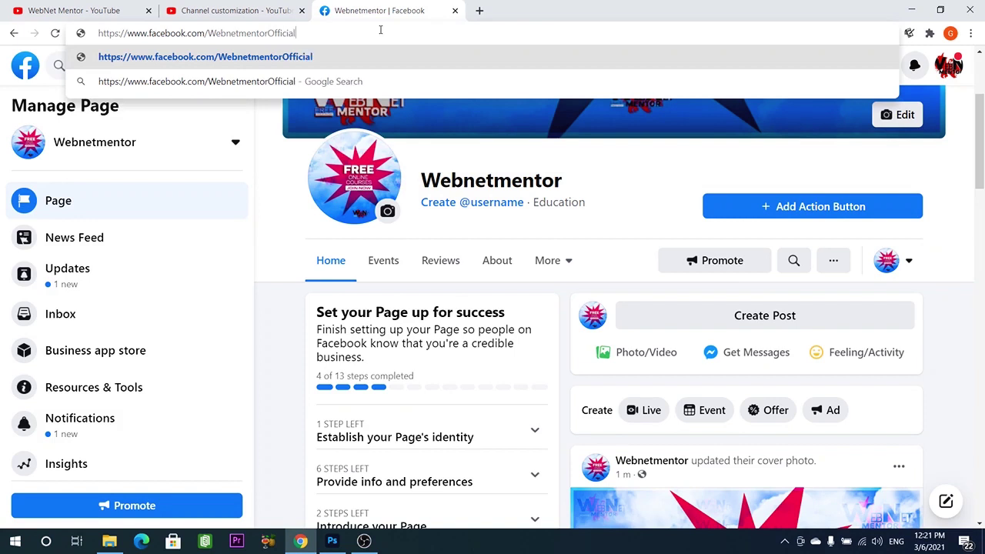
Step: Remove Official from the web address, try the ending online, and clear it back to Webnetmentor
{"action": "key", "text": "BackSpace"}
{"action": "key", "text": "BackSpace"}
{"action": "key", "text": "BackSpace"}
{"action": "key", "text": "BackSpace"}
{"action": "key", "text": "BackSpace"}
{"action": "key", "text": "BackSpace"}
{"action": "key", "text": "BackSpace"}
{"action": "key", "text": "BackSpace"}
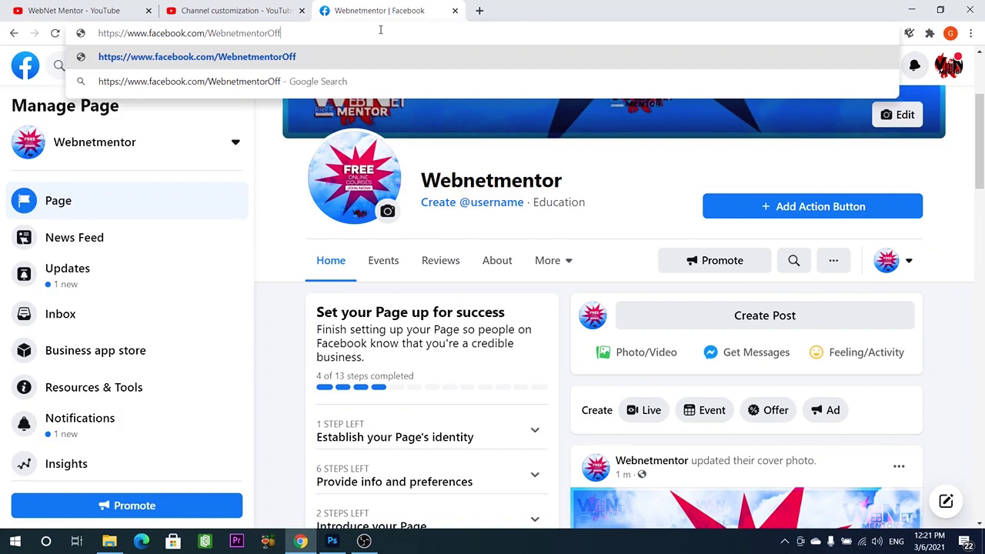
{"action": "type", "text": "online"}
{"action": "key", "text": "BackSpace"}
{"action": "key", "text": "BackSpace"}
{"action": "key", "text": "BackSpace"}
{"action": "key", "text": "BackSpace"}
{"action": "key", "text": "BackSpace"}
{"action": "key", "text": "BackSpace"}
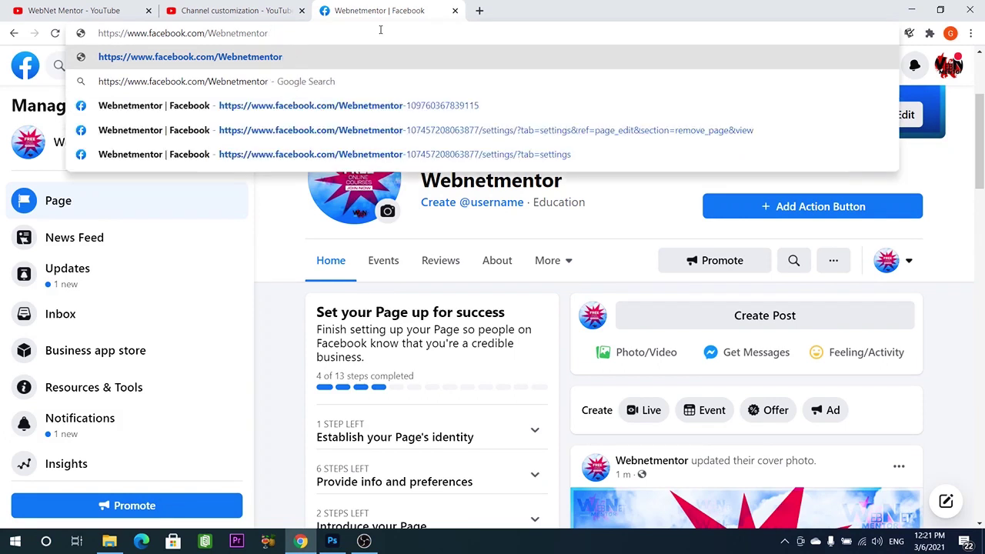
Step: Try the sample ending kjddfsdf after Webnetmentor in the web address, remove it and load the shortened address
{"action": "type", "text": "kjdf"}
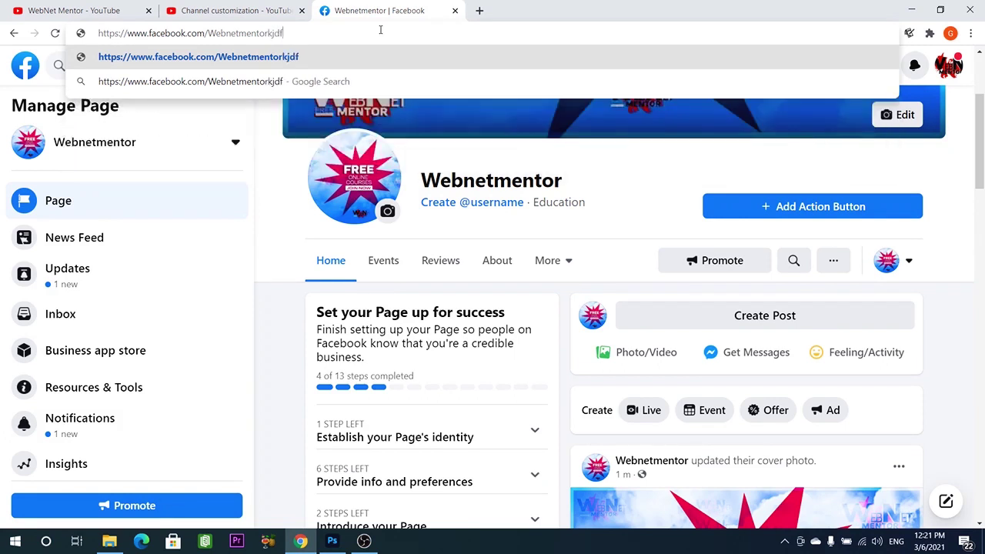
{"action": "type", "text": "dsdf"}
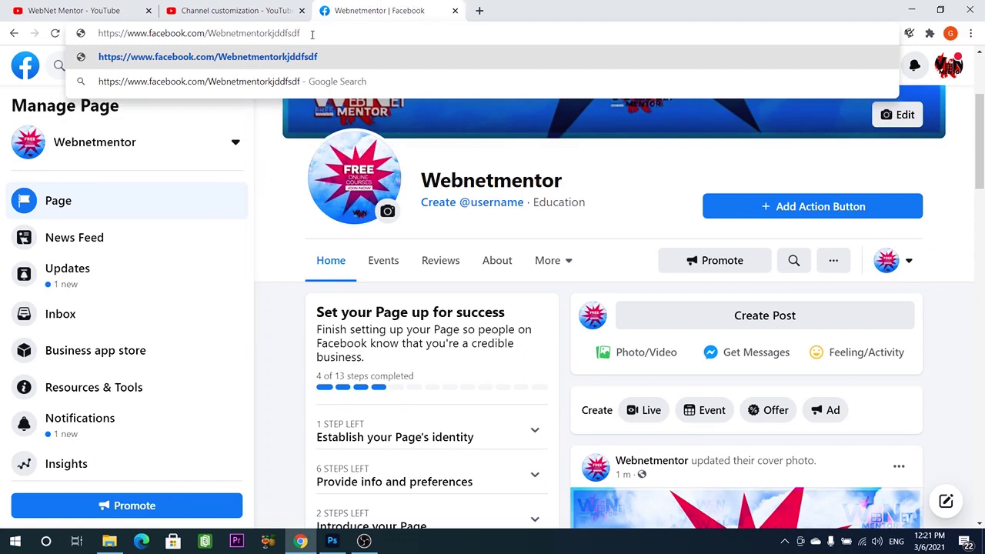
{"action": "left_click_drag", "start_coordinate": [313, 33], "coordinate": [269, 33]}
{"action": "key", "text": "BackSpace"}
{"action": "key", "text": "Return"}
Step: Look through the Manage Page options and review the general, hours and contact fields in the Page's About section
{"action": "scroll", "coordinate": [82, 362], "scroll_direction": "down", "scroll_amount": 3}
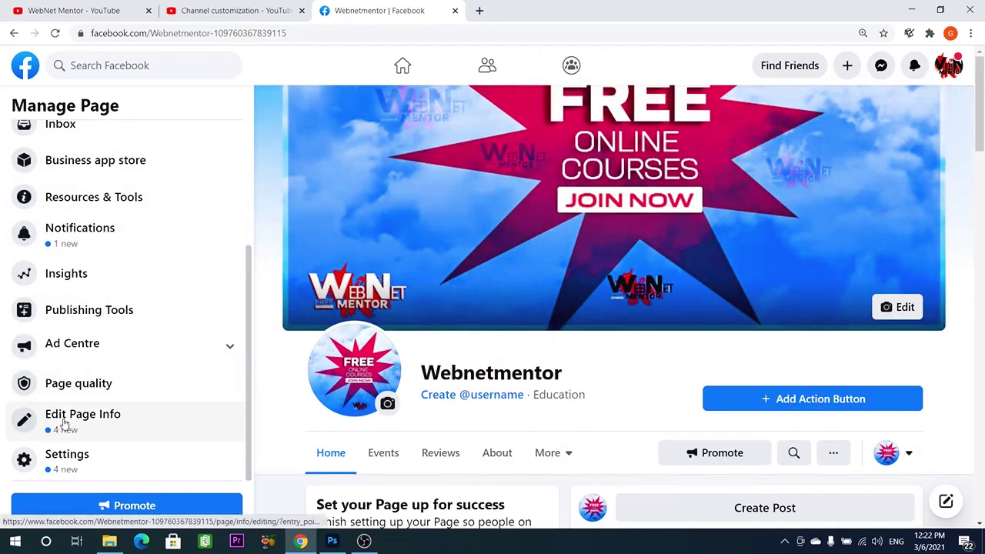
{"action": "scroll", "coordinate": [115, 385], "scroll_direction": "up", "scroll_amount": 3}
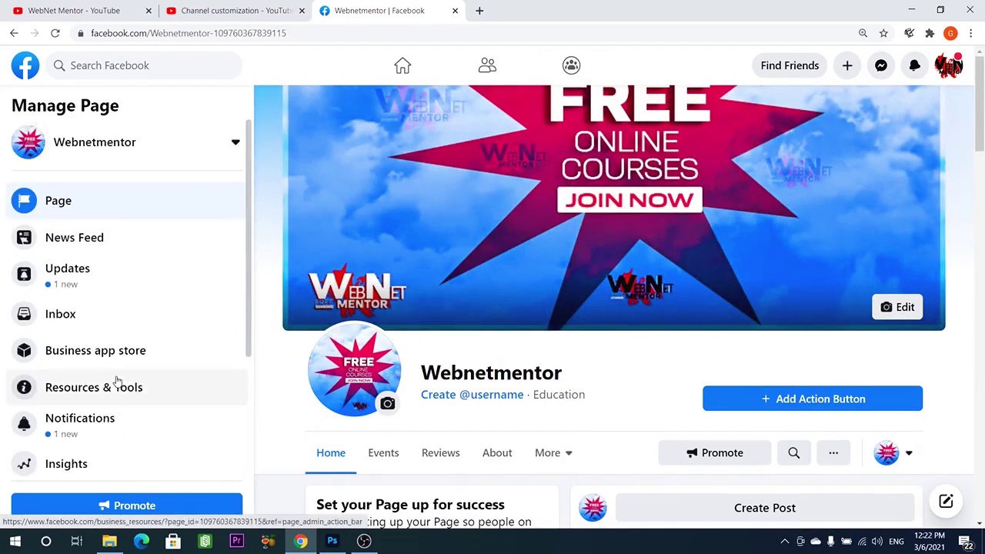
{"action": "scroll", "coordinate": [319, 367], "scroll_direction": "down", "scroll_amount": 3}
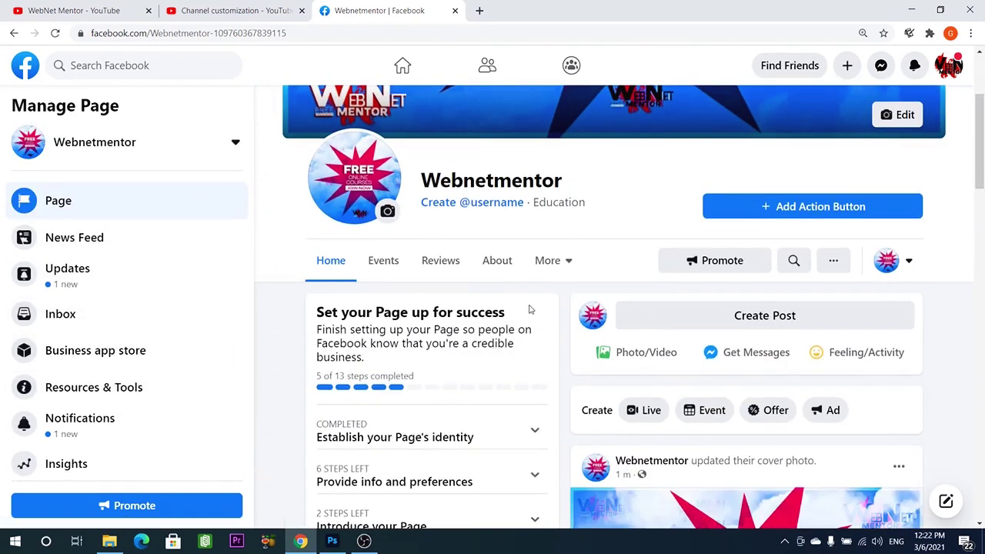
{"action": "left_click", "coordinate": [497, 262]}
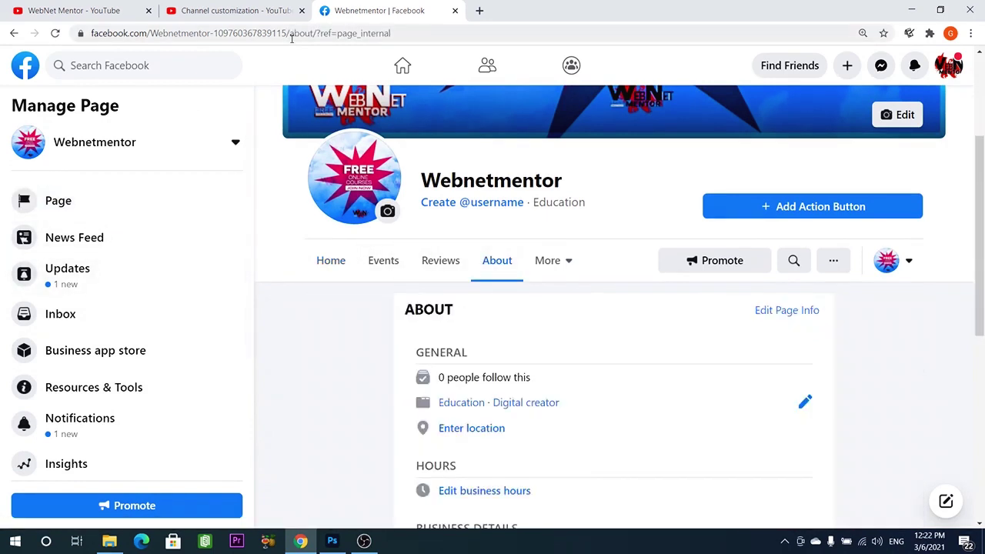
{"action": "scroll", "coordinate": [349, 378], "scroll_direction": "down", "scroll_amount": 3}
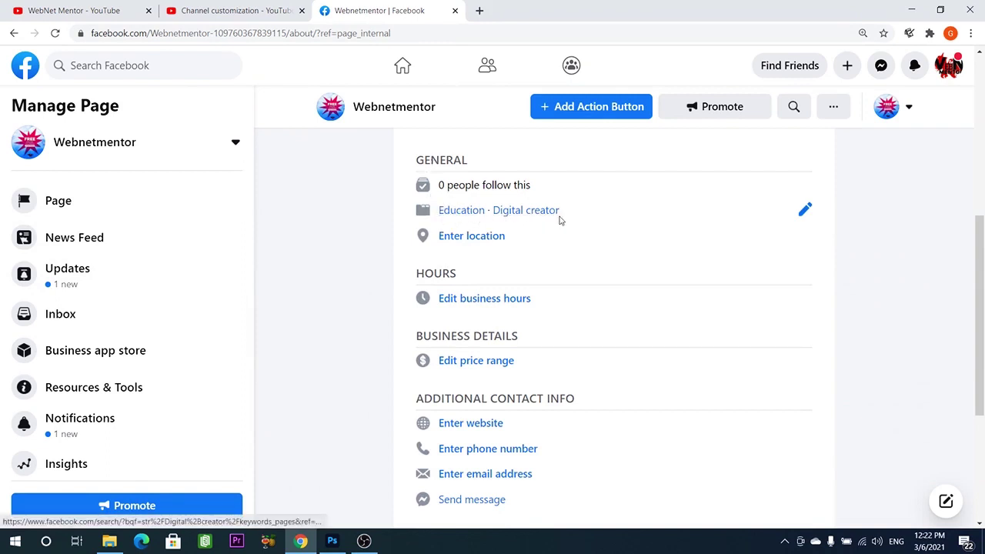
Step: Open the Page's location form, review its address, city, postcode and map fields, and close it without entering anything
{"action": "left_click", "coordinate": [470, 238]}
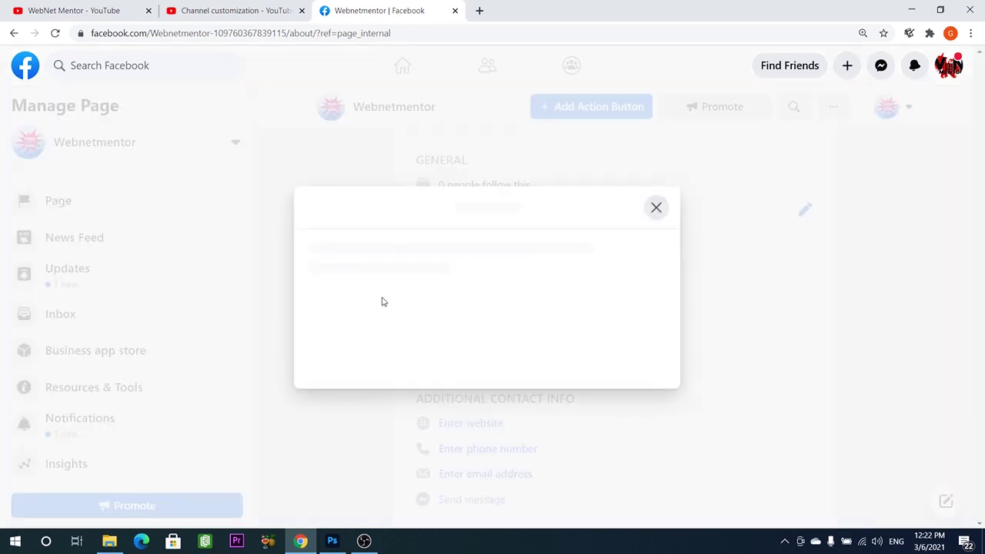
{"action": "left_click", "coordinate": [305, 265]}
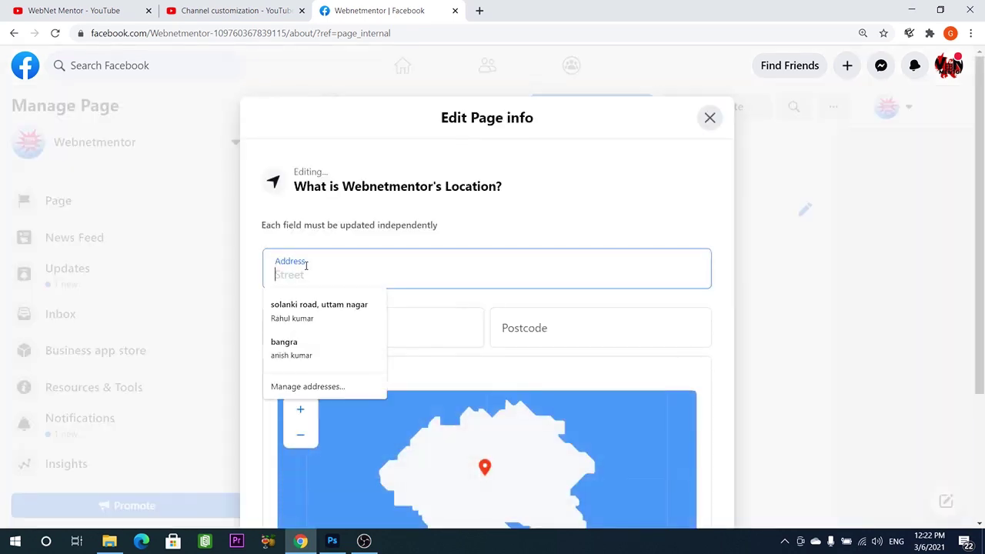
{"action": "left_click", "coordinate": [251, 313]}
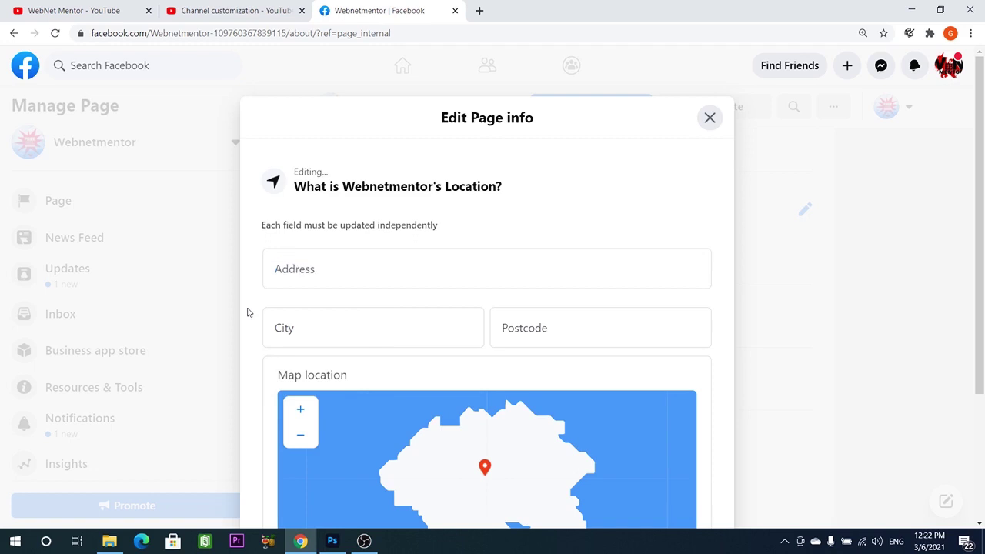
{"action": "scroll", "coordinate": [316, 320], "scroll_direction": "down", "scroll_amount": 2}
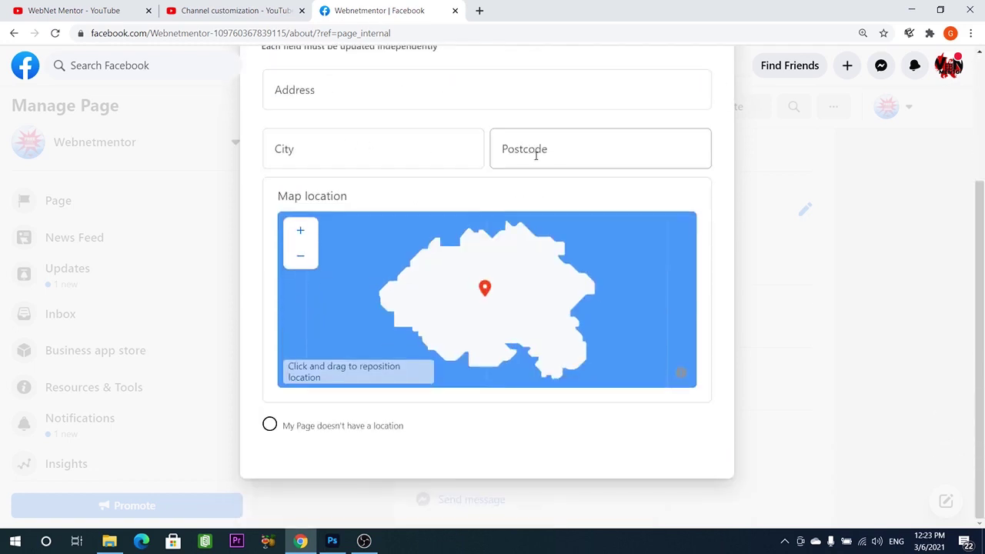
{"action": "scroll", "coordinate": [472, 188], "scroll_direction": "up", "scroll_amount": 2}
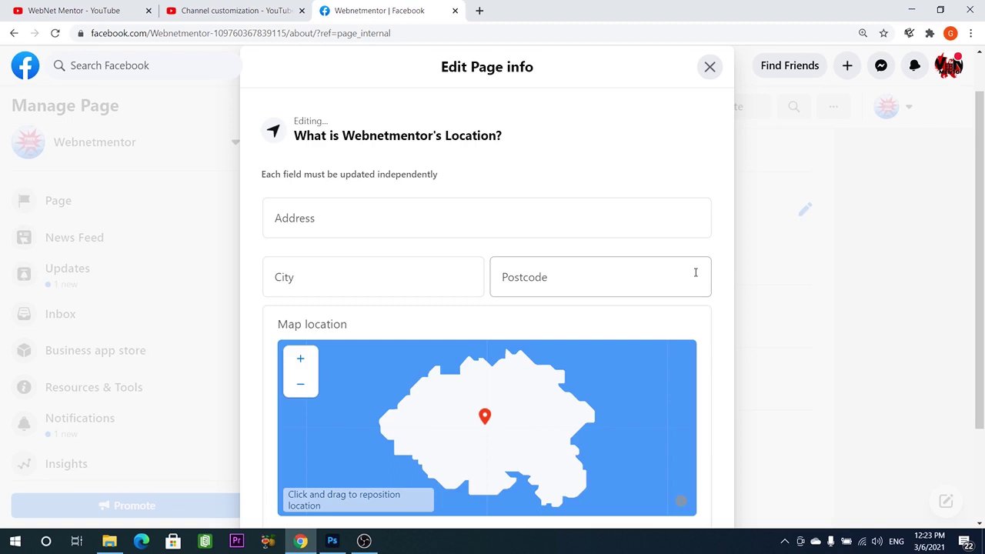
{"action": "left_click", "coordinate": [710, 67]}
{"action": "scroll", "coordinate": [457, 377], "scroll_direction": "down", "scroll_amount": 2}
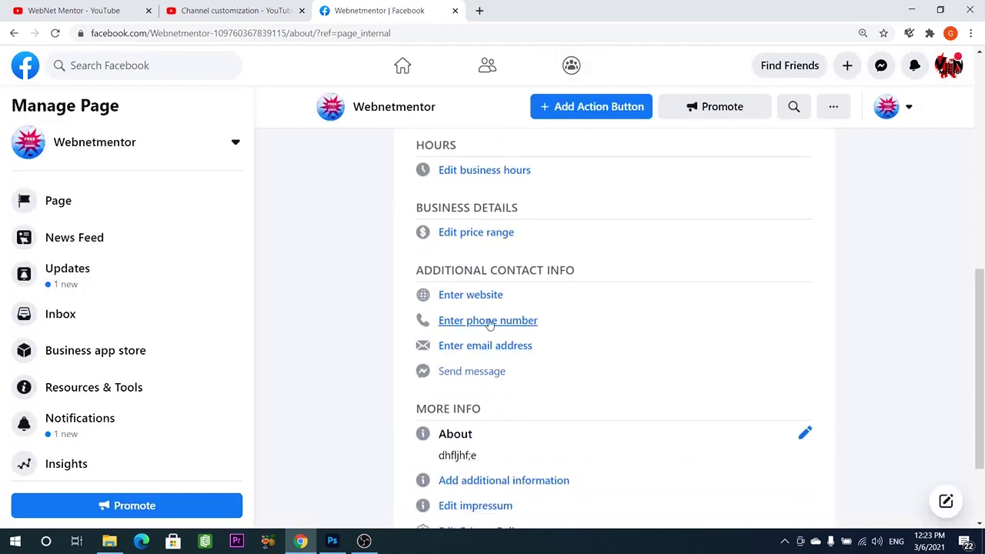
{"action": "left_click", "coordinate": [507, 327]}
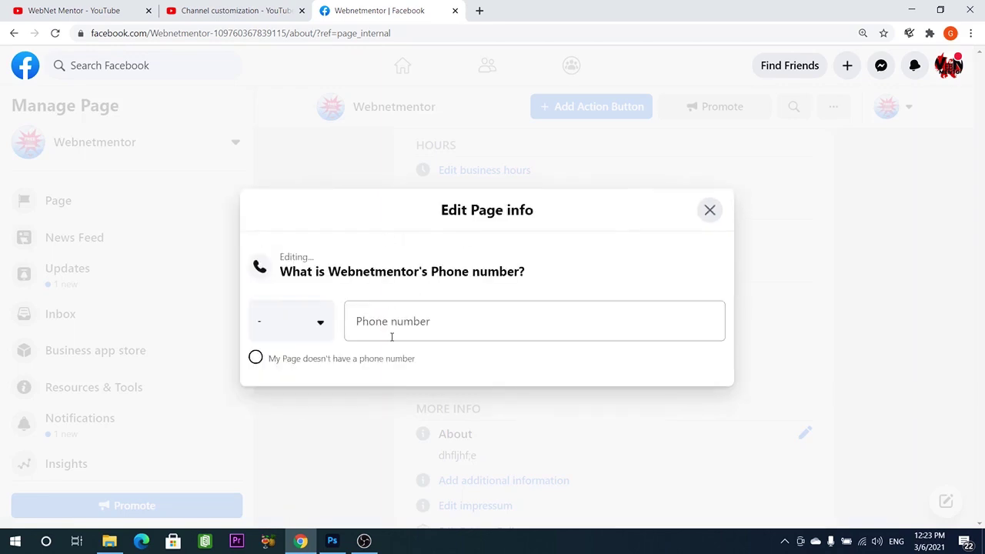
{"action": "left_click", "coordinate": [710, 210]}
{"action": "scroll", "coordinate": [528, 376], "scroll_direction": "down", "scroll_amount": 1}
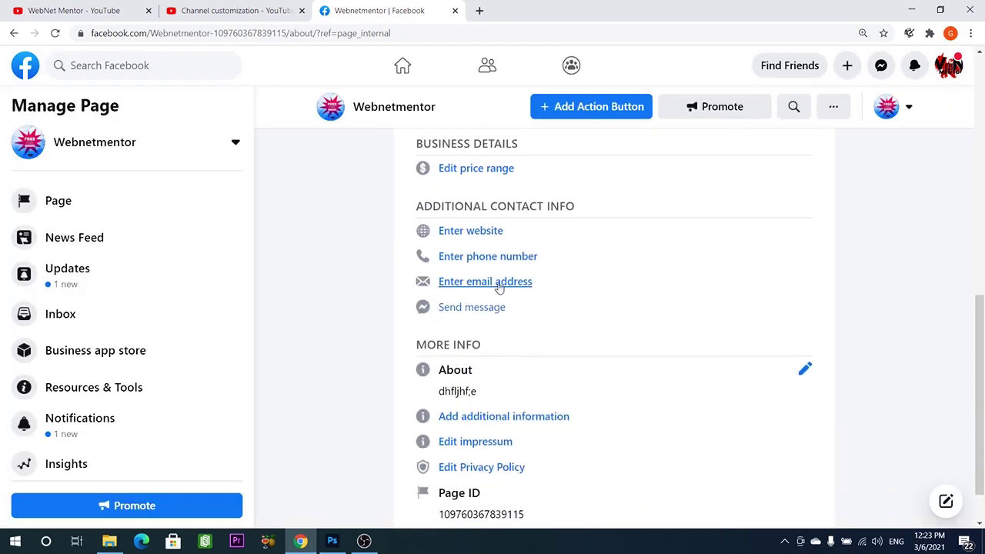
{"action": "left_click", "coordinate": [499, 284]}
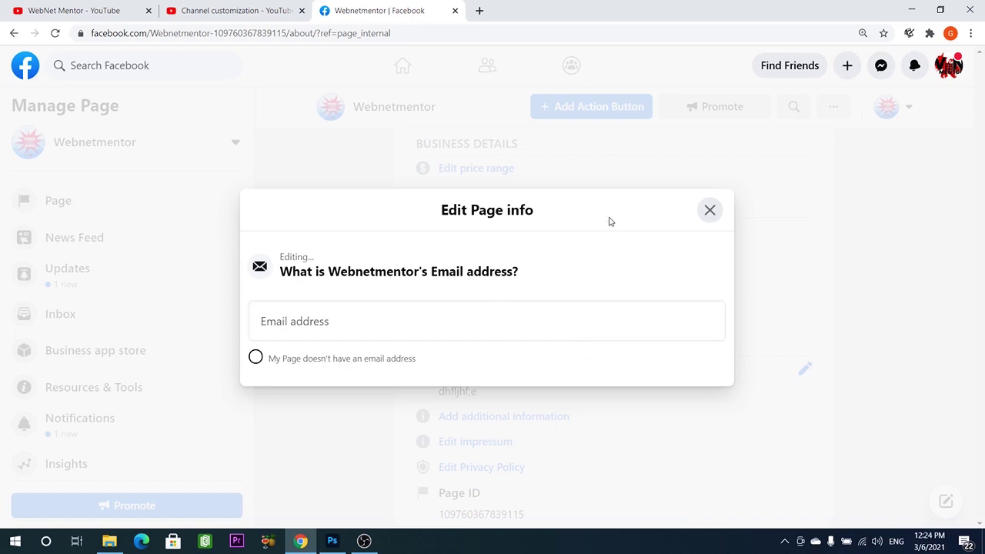
{"action": "left_click", "coordinate": [710, 210]}
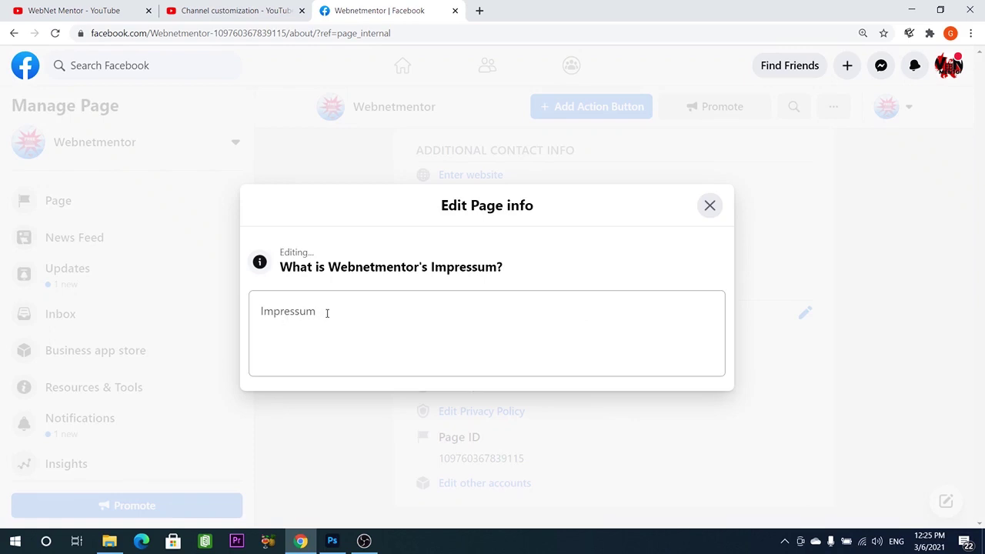
Step: Examine the Page's Impressum field and its explanatory note, and close the form without entering text
{"action": "left_click", "coordinate": [331, 312]}
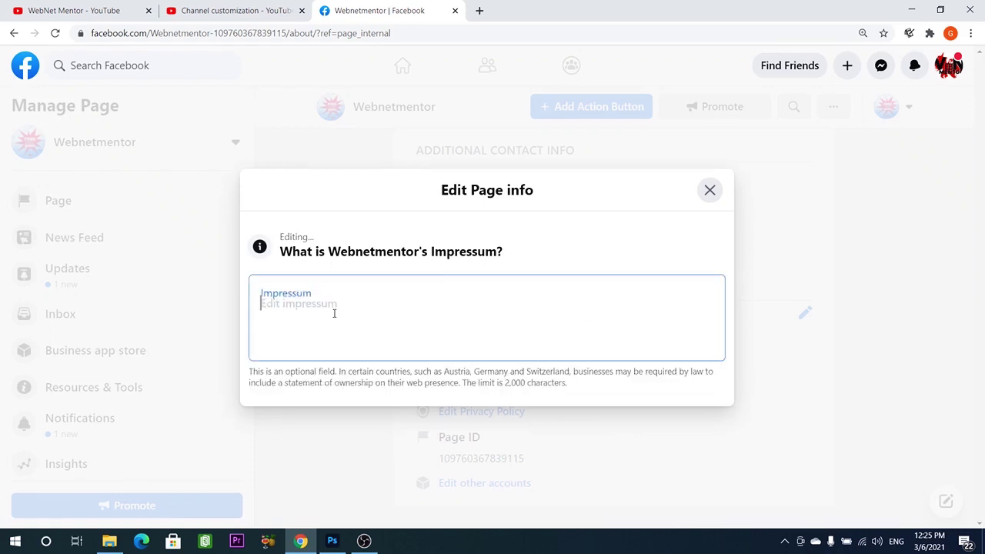
{"action": "left_click", "coordinate": [505, 387]}
{"action": "left_click", "coordinate": [321, 326]}
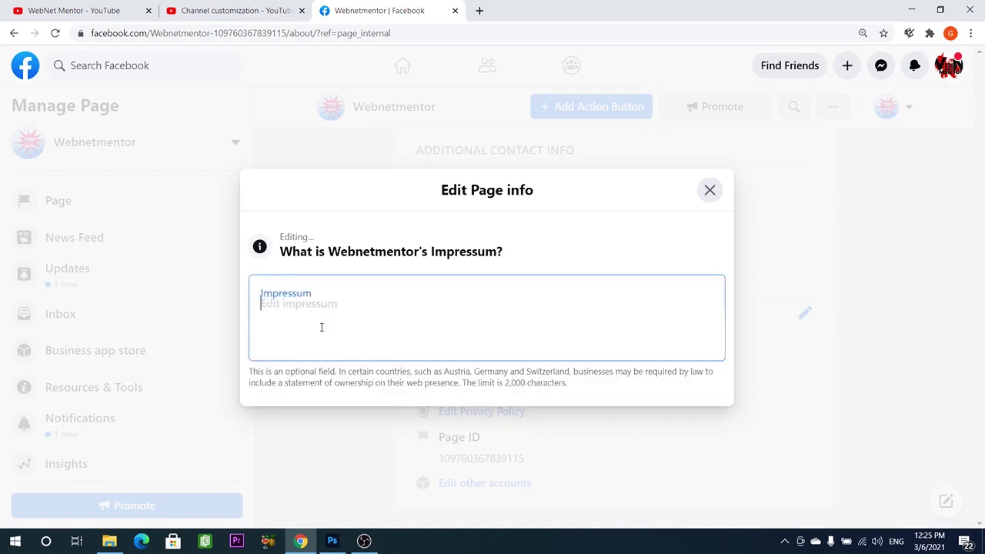
{"action": "left_click", "coordinate": [505, 387]}
{"action": "left_click", "coordinate": [317, 317]}
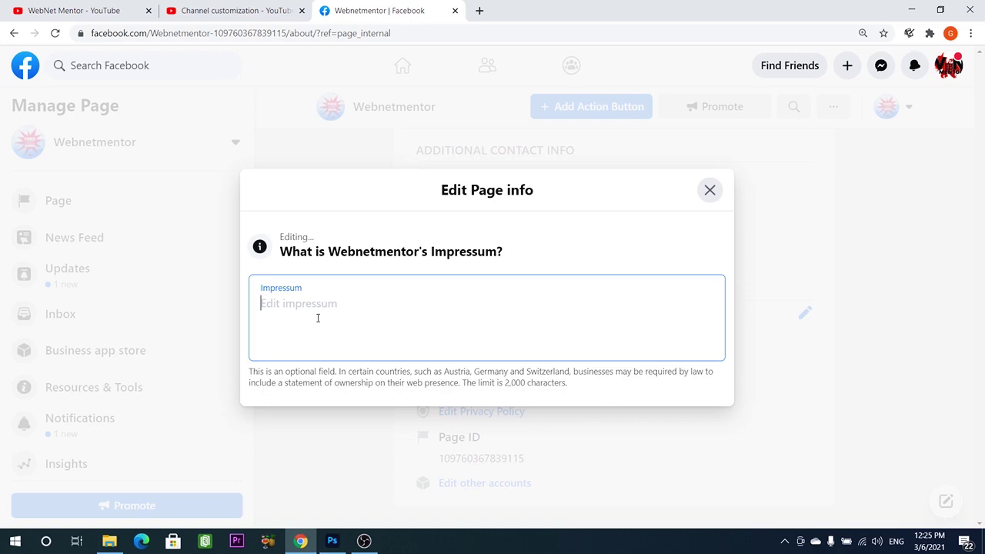
{"action": "left_click", "coordinate": [711, 192]}
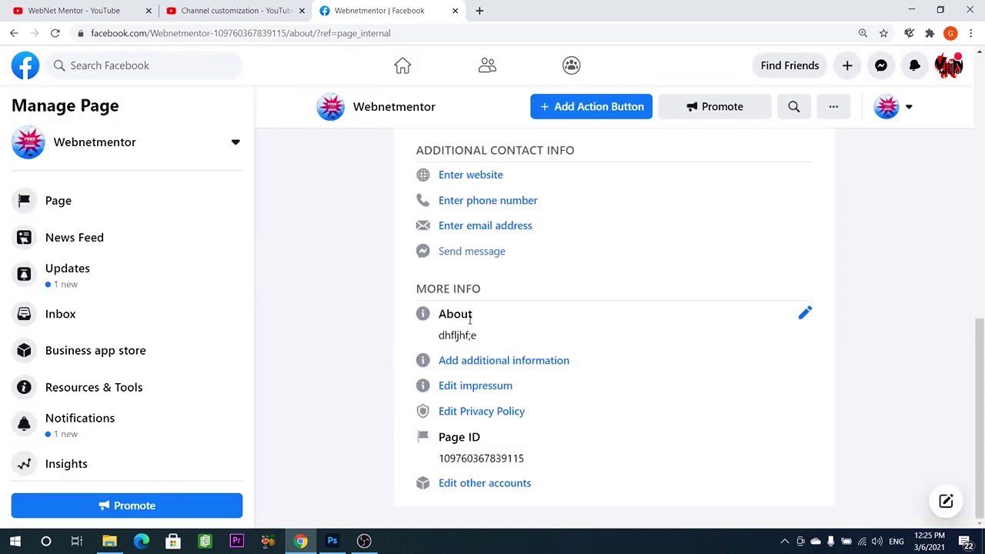
Step: Open the Page's description for editing, review its guidance text, and close the form without changing it
{"action": "left_click", "coordinate": [806, 313]}
{"action": "left_click", "coordinate": [333, 320]}
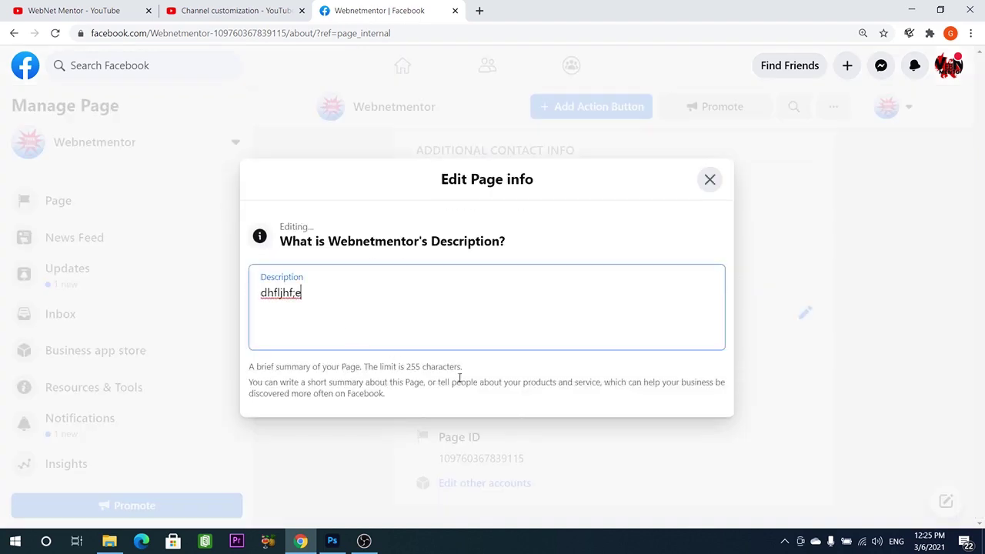
{"action": "left_click", "coordinate": [704, 185]}
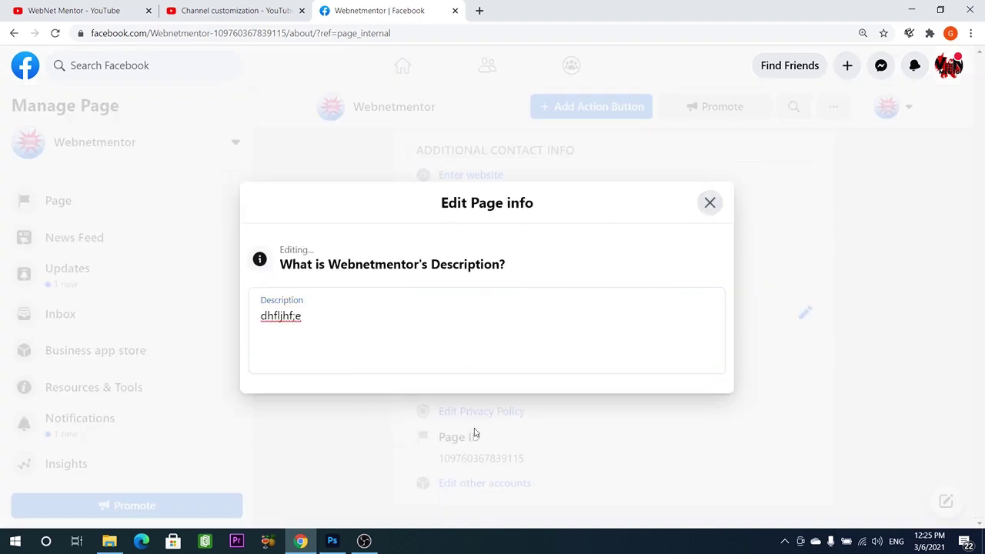
{"action": "left_click", "coordinate": [709, 202]}
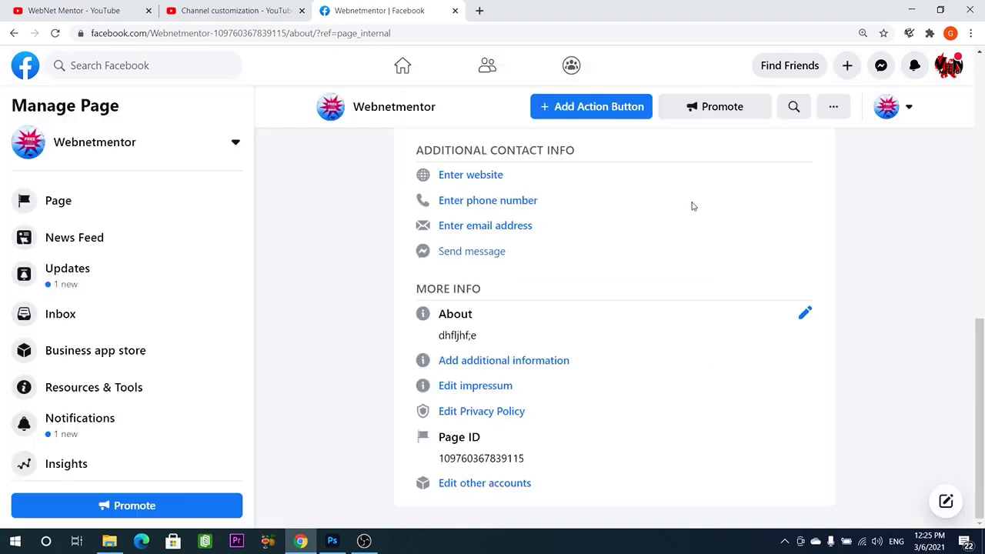
Step: Reopen the Page's impressum form and place the cursor in its empty text field
{"action": "left_click", "coordinate": [485, 391]}
{"action": "left_click", "coordinate": [368, 312]}
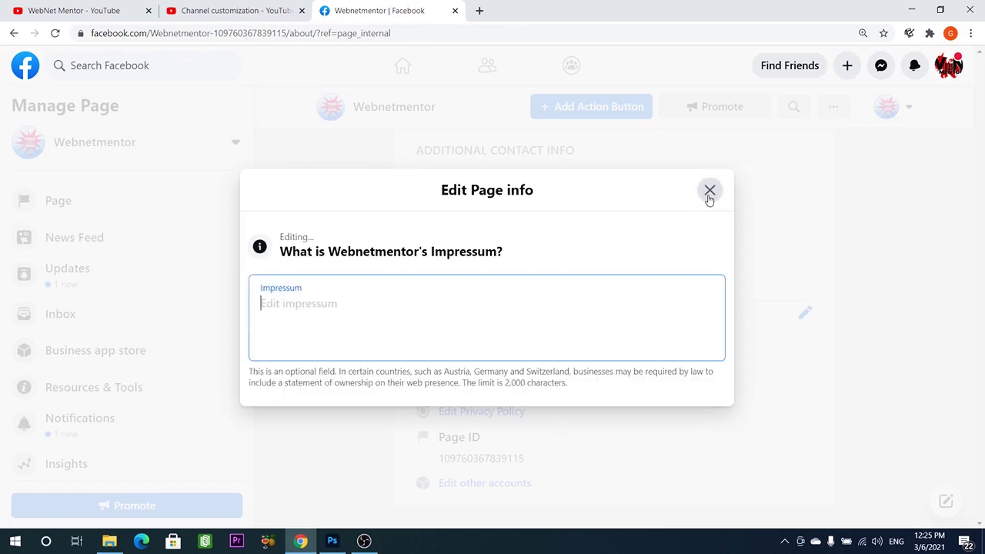